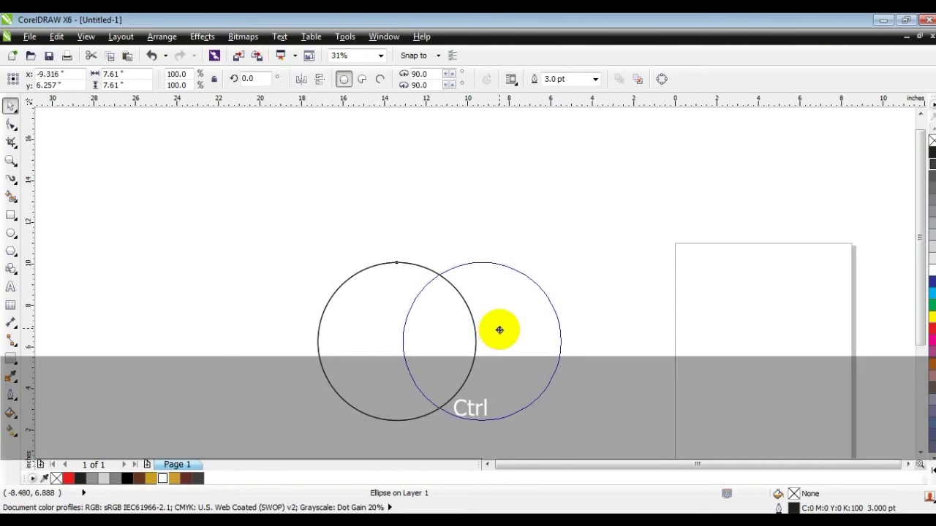
Create a smaller concentric copy of the duplicated circle and combine the two circles into one ring
drag(567, 258, 561, 284)
shift+click(476, 272)
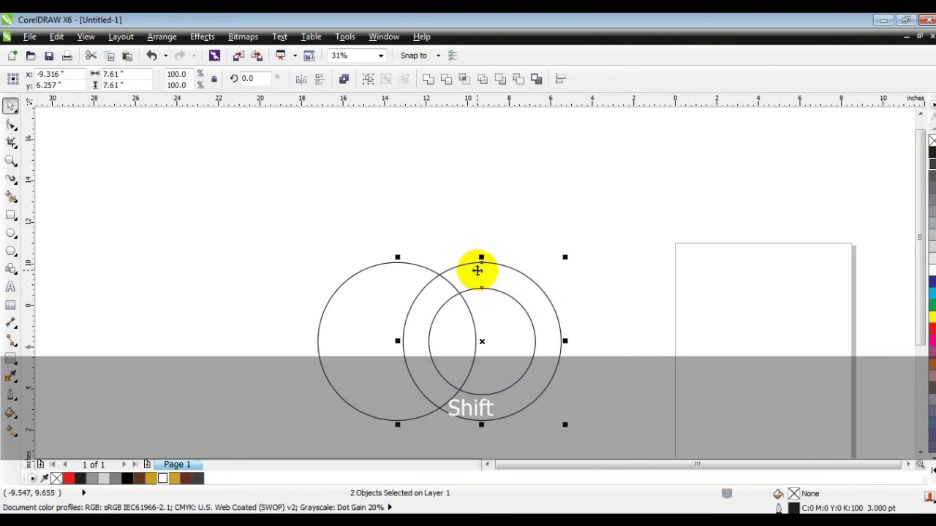
click(343, 79)
Duplicate the ring sideways so the two bands overlap, and combine both rings into one curve
key(shift+F2)
drag(627, 330, 414, 255)
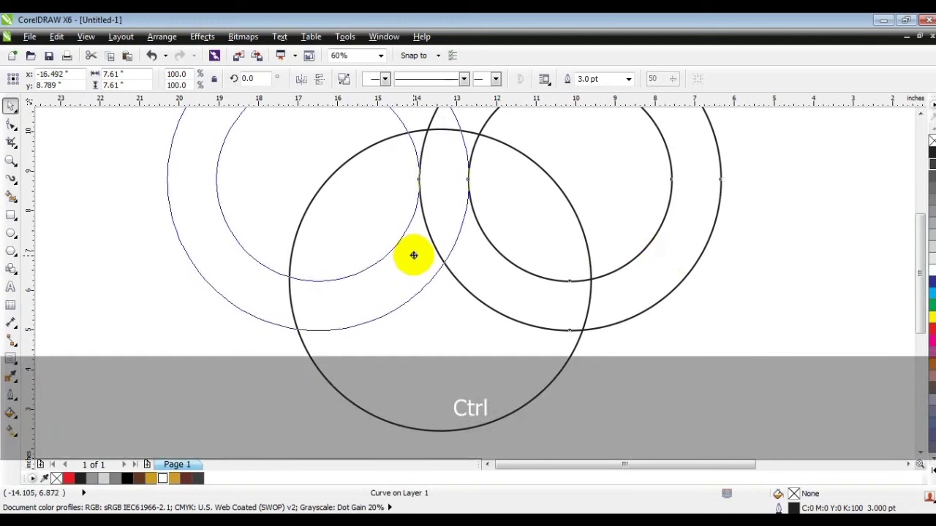
drag(414, 256, 415, 255)
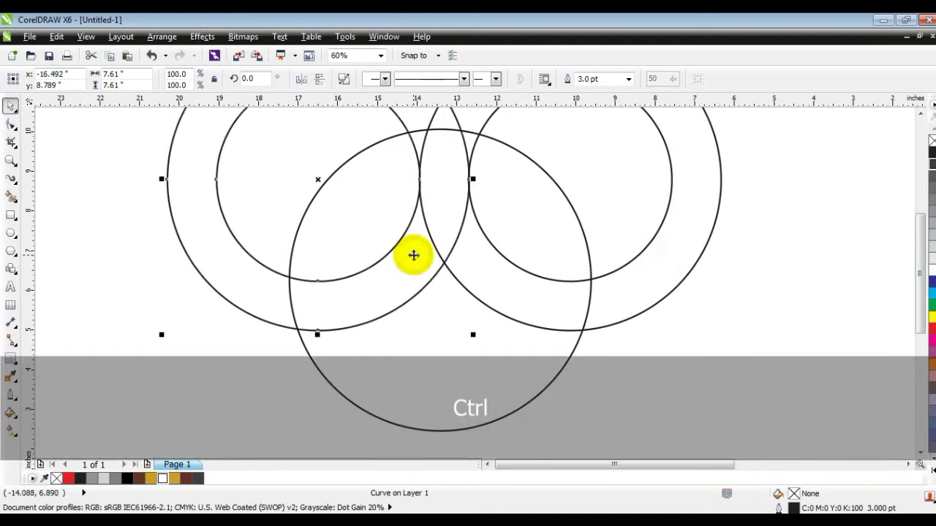
shift+click(511, 285)
click(343, 79)
Align the single circle and the combined ring pair horizontally on a common centre
shift+click(341, 171)
key(c)
click(290, 174)
key(F3)
key(Escape)
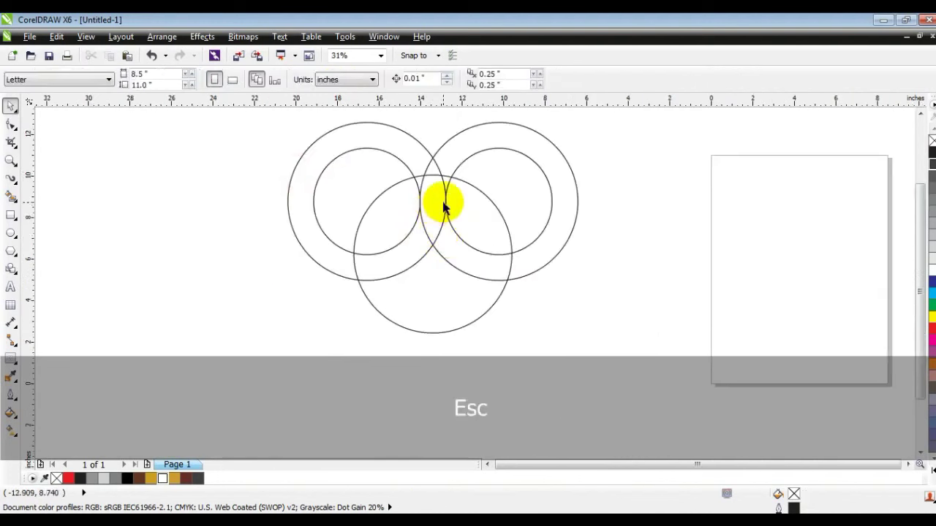
Duplicate the ring pair straight below so the bands overlap, and combine both pairs into a four-ring curve
drag(439, 203, 439, 268)
key(ctrl+z)
drag(538, 169, 522, 302)
right_click(522, 302)
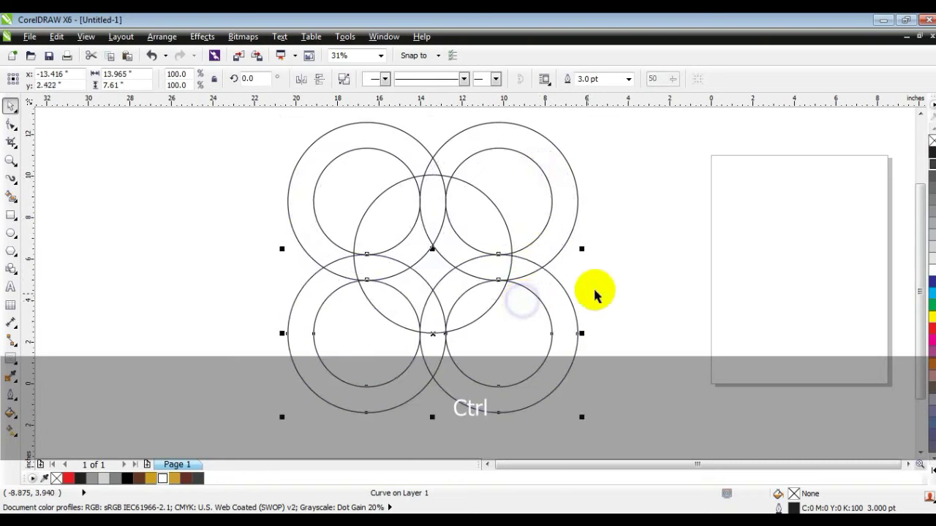
shift+click(560, 251)
click(348, 82)
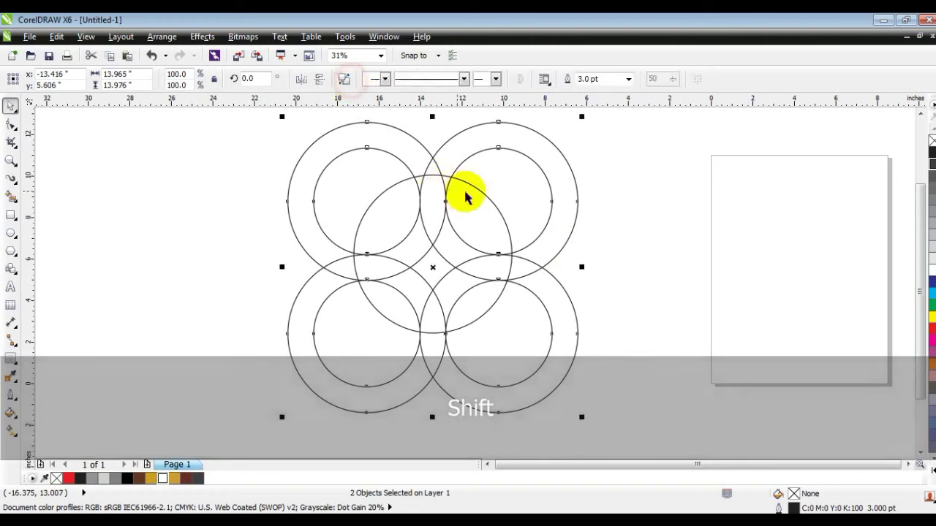
Align the single circle and the four-ring curve on the same horizontal and vertical centre
shift+click(473, 187)
key(c)
key(e)
key(Escape)
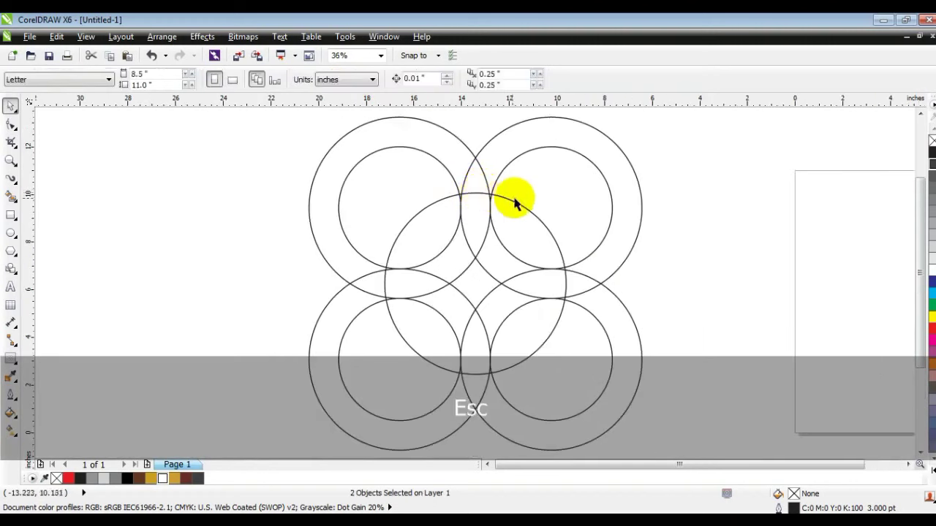
Shrink the central circle about its centre to about 6.35 inches and give it a red outline
click(512, 203)
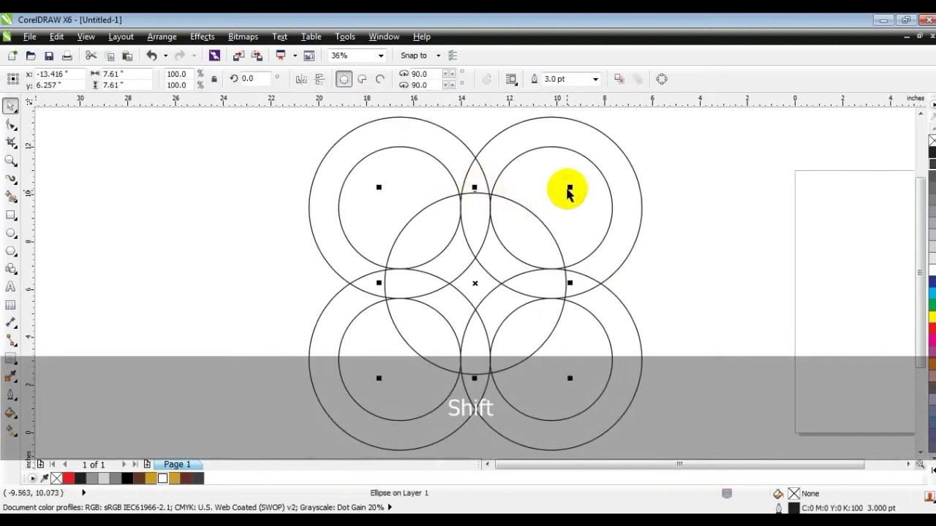
drag(567, 187, 557, 203)
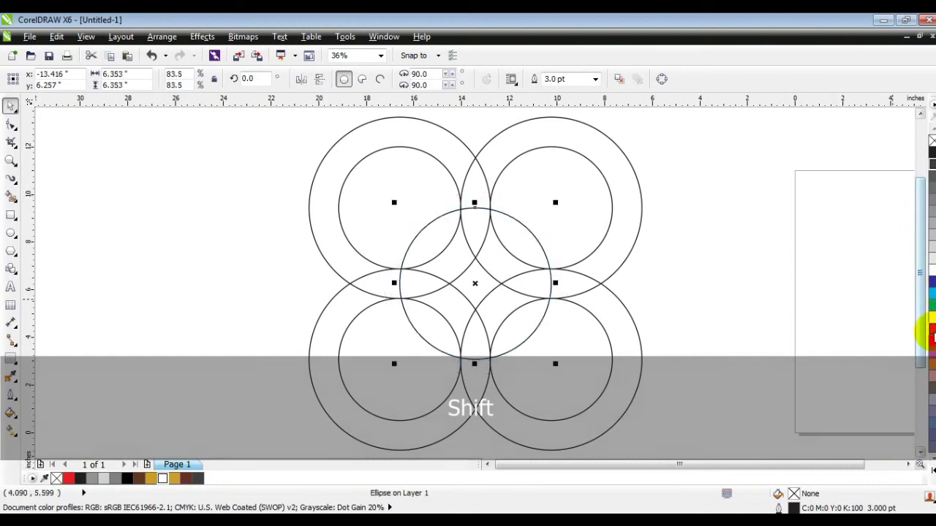
right_click(931, 333)
click(717, 304)
Use Smart Fill to fill the eight ring-band areas inside the red circle with 20% black
click(11, 160)
drag(349, 197, 617, 361)
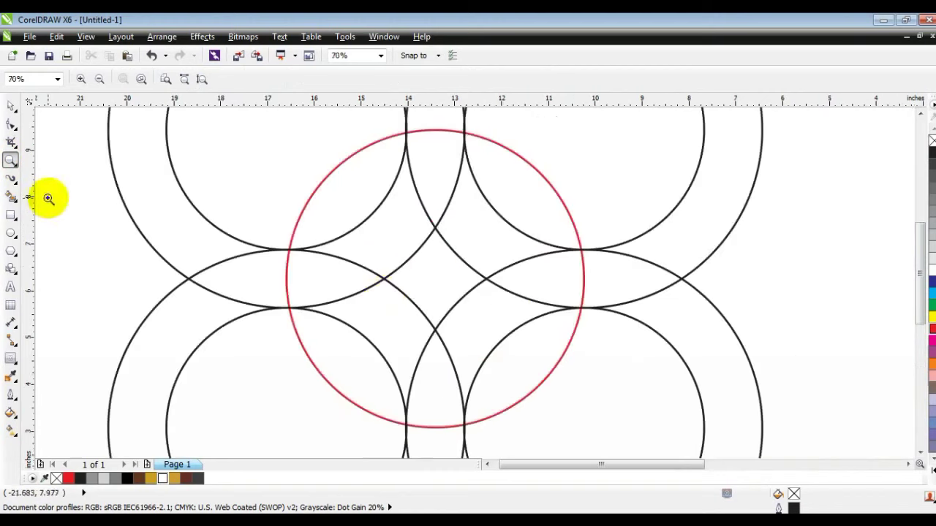
click(11, 179)
click(12, 195)
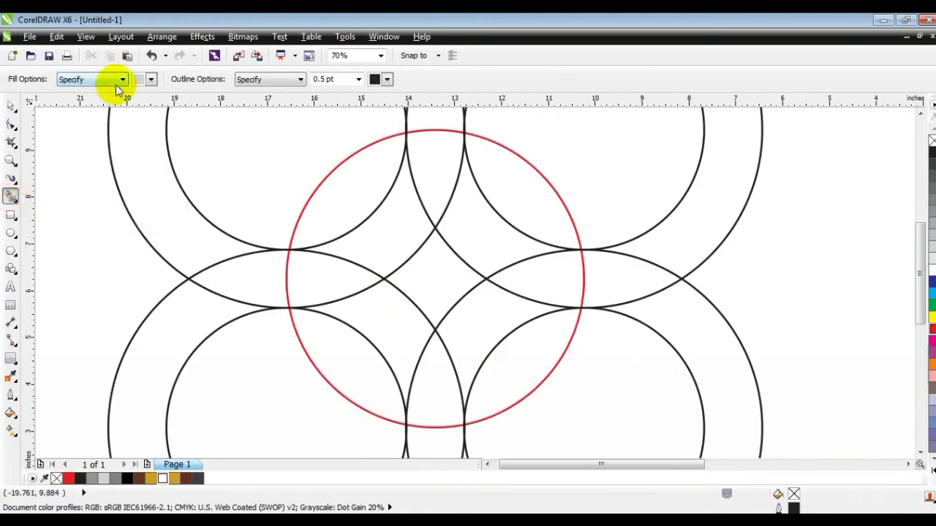
click(402, 211)
click(421, 180)
click(459, 220)
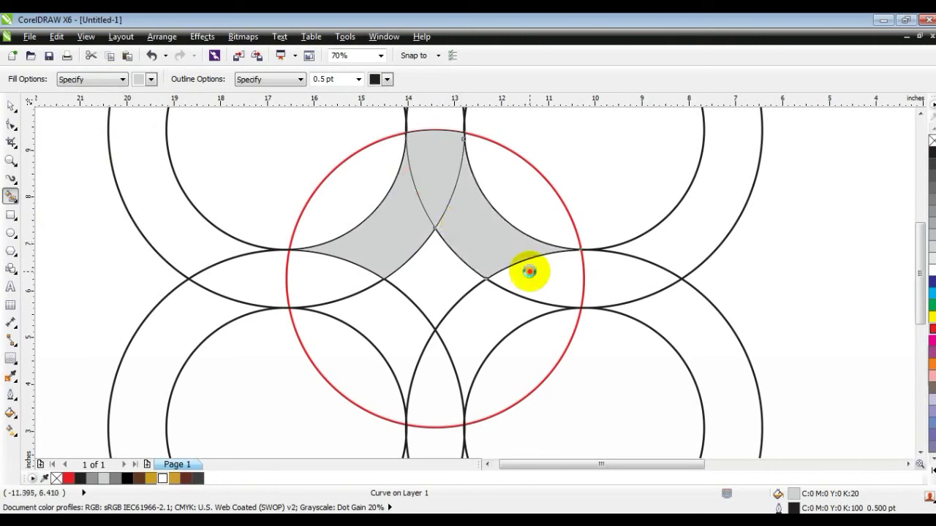
click(532, 271)
click(503, 300)
click(437, 379)
click(409, 327)
click(336, 282)
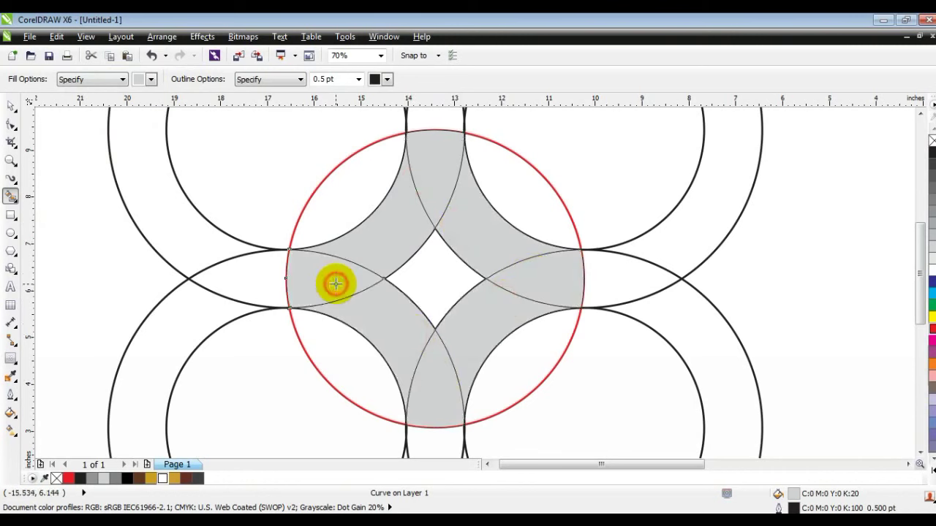
Delete the four-ring curve and the red circle, keeping only the grey filled pieces
click(13, 106)
scroll(264, 184, down, 2)
key(Escape)
click(480, 240)
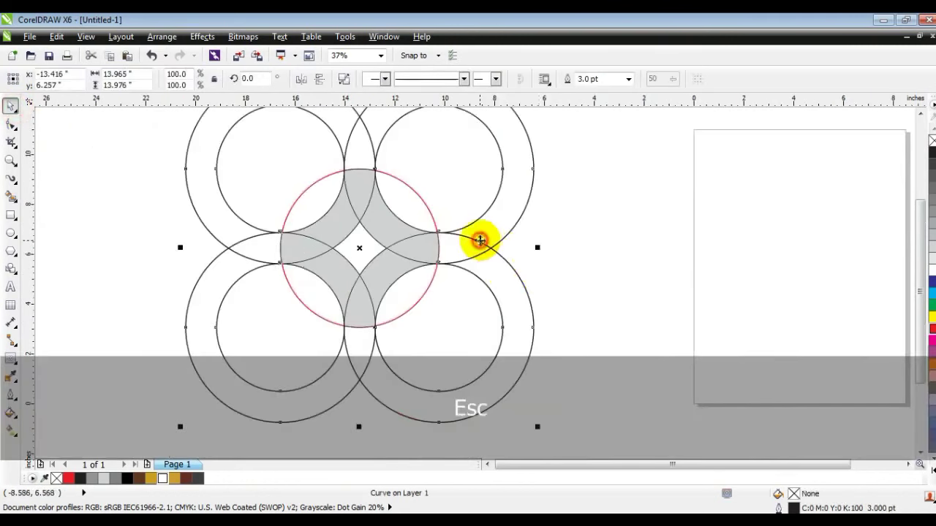
key(Delete)
click(402, 306)
key(Delete)
Weld the top tip to the upper-right band and the right tip to the lower-right band
drag(495, 359, 236, 125)
key(shift+F2)
click(494, 166)
shift+click(522, 215)
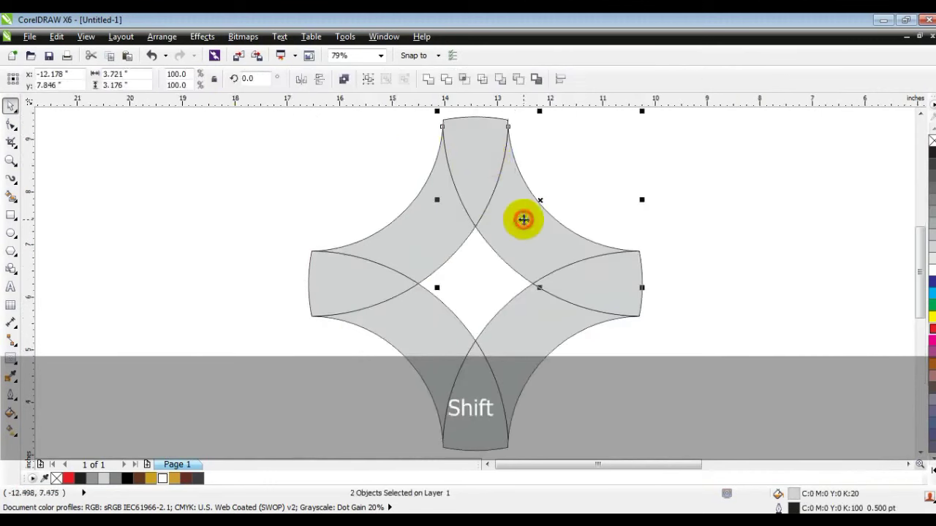
click(429, 78)
click(800, 264)
click(543, 313)
shift+click(543, 314)
click(429, 79)
click(329, 146)
Weld the bottom tip to the lower-left band and the left tip to the upper-left band
click(476, 409)
shift+click(433, 329)
click(428, 79)
click(286, 188)
click(346, 271)
shift+click(428, 219)
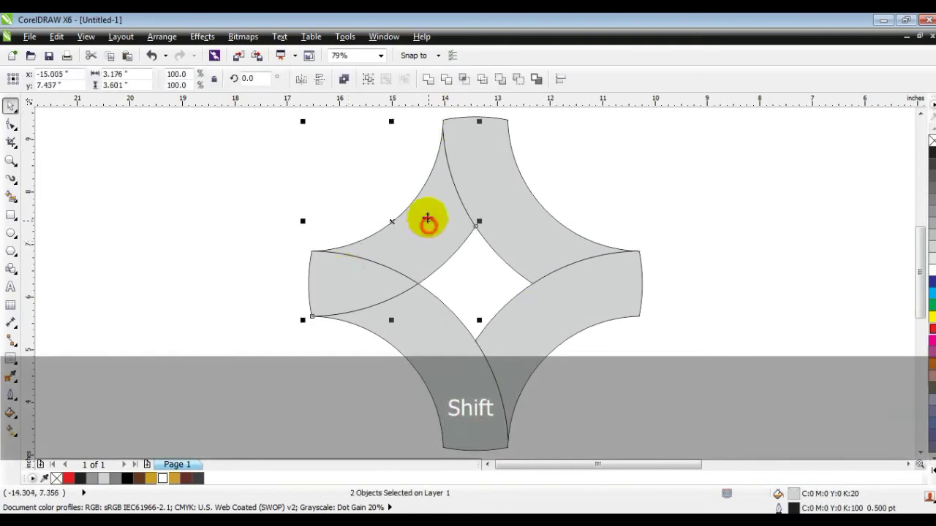
click(429, 79)
click(228, 229)
key(F3)
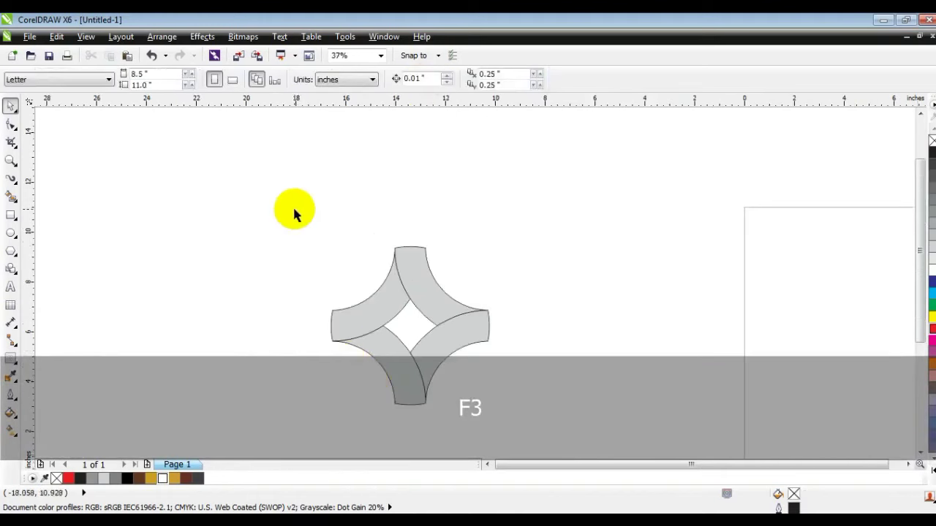
Create a duplicate of the four welded pieces rotated 45 degrees about their common centre
drag(293, 210, 481, 331)
click(444, 330)
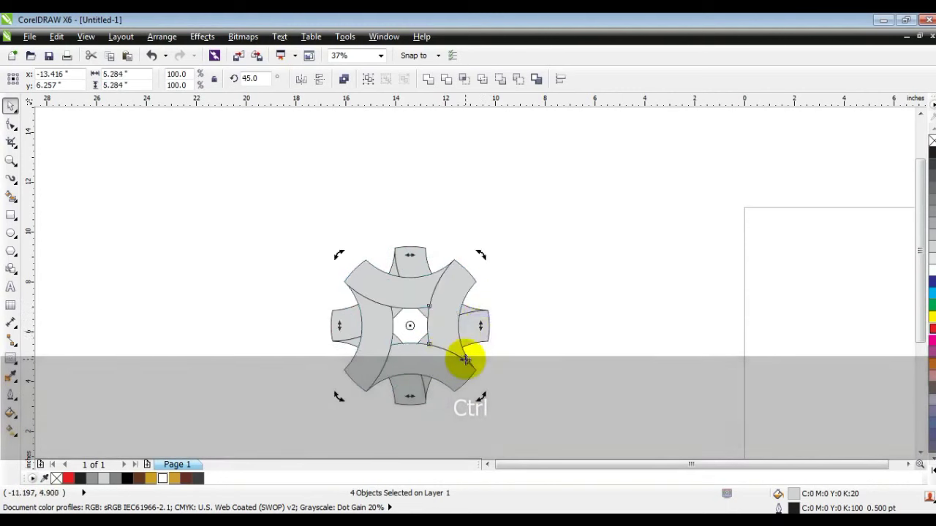
click(524, 353)
Remove the fill from all eight pieces, leaving only their outlines
drag(271, 209, 553, 415)
key(shift+F2)
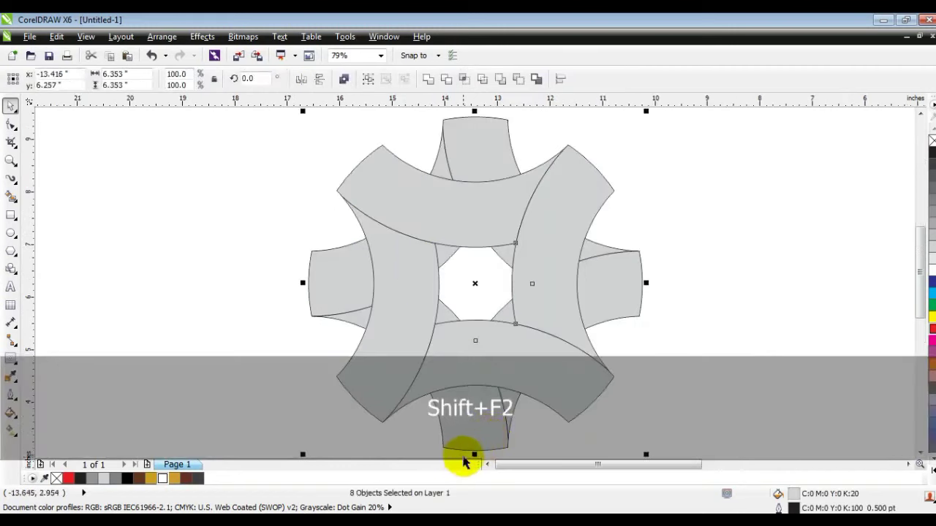
click(930, 141)
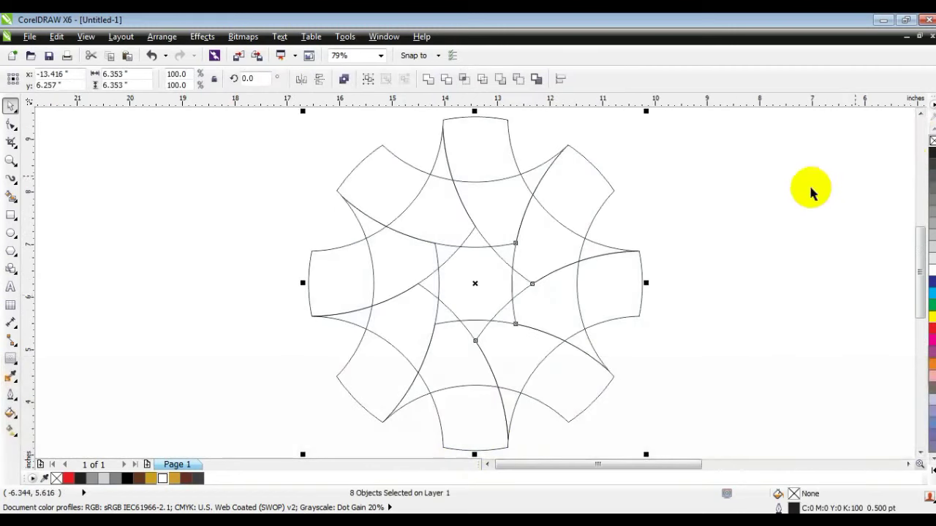
click(741, 210)
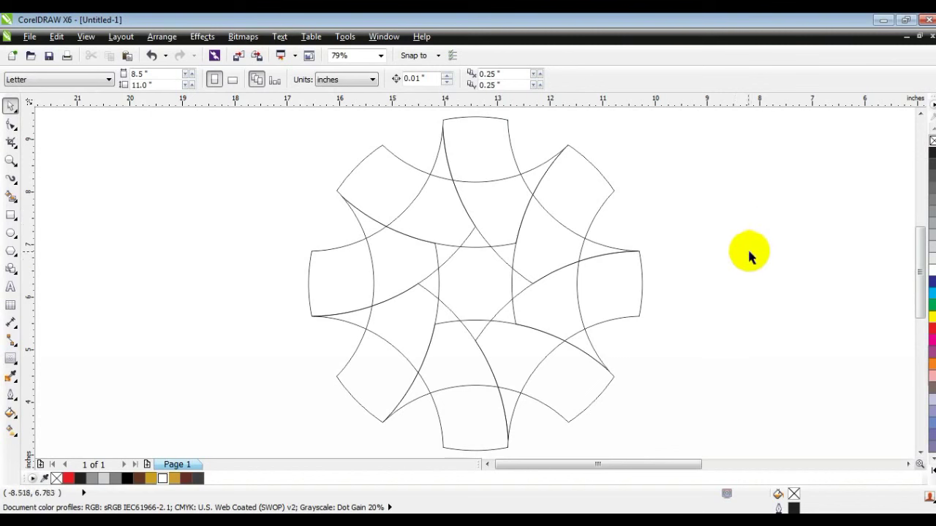
Use Smart Fill with 20% black to fill the areas of the top and right interlaced arms
click(10, 196)
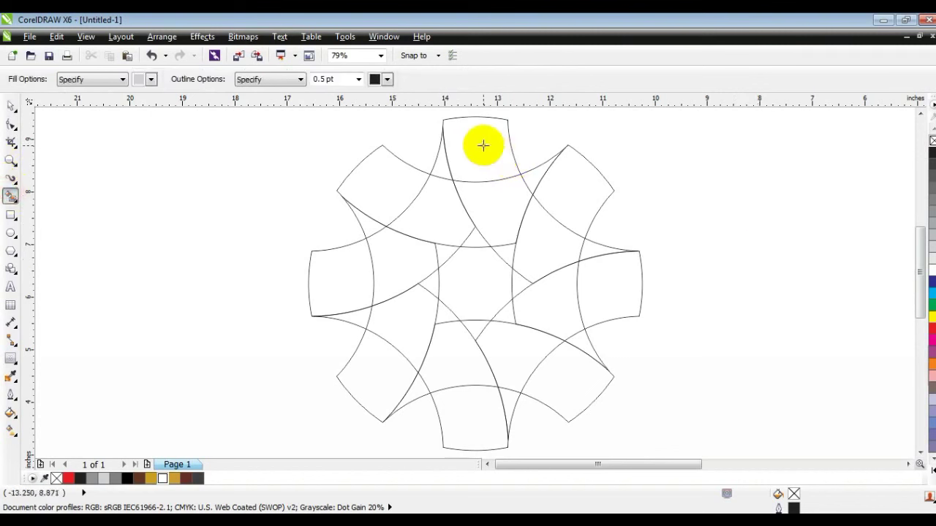
click(473, 146)
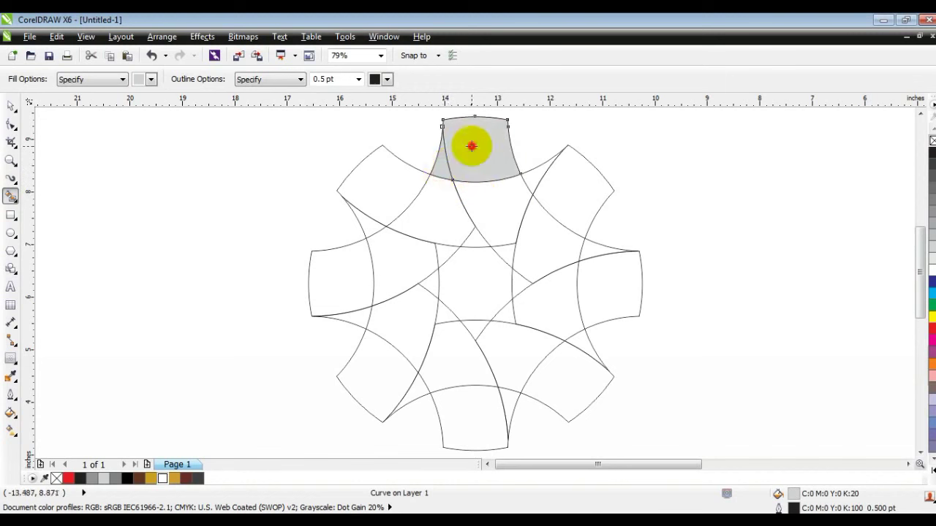
click(478, 198)
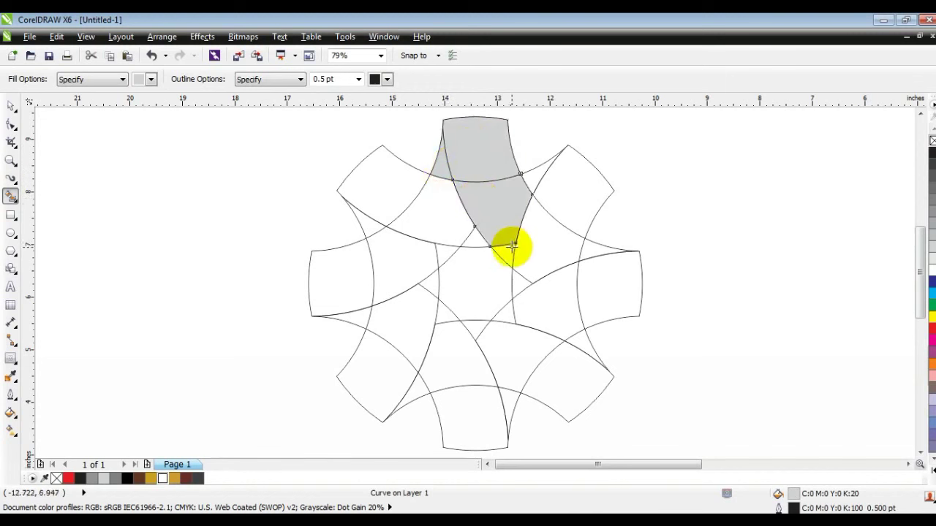
click(605, 249)
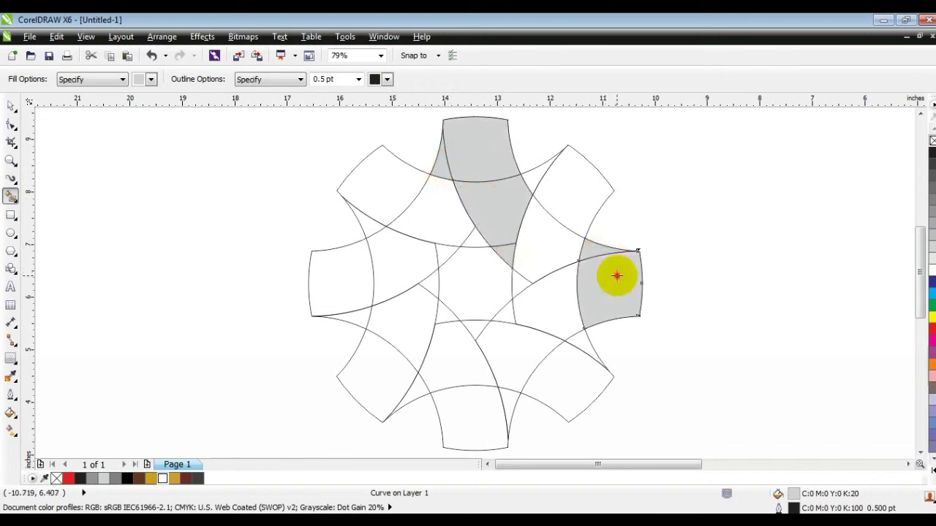
click(549, 296)
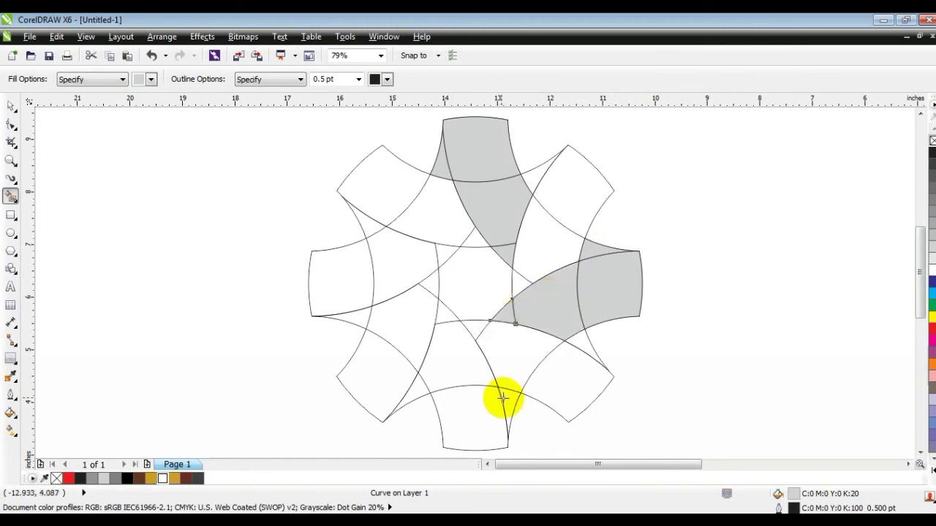
Fill the areas of the bottom and left interlaced arms with 20% black
click(477, 414)
click(458, 372)
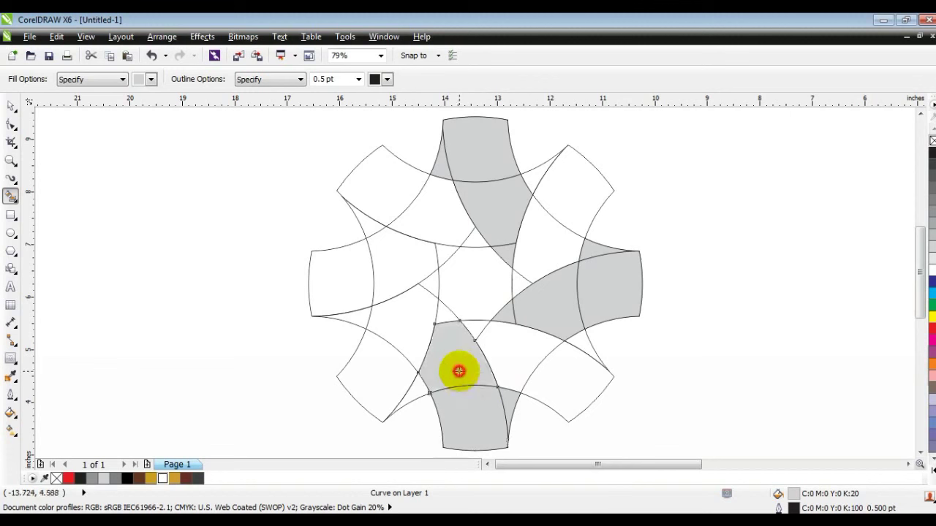
click(446, 316)
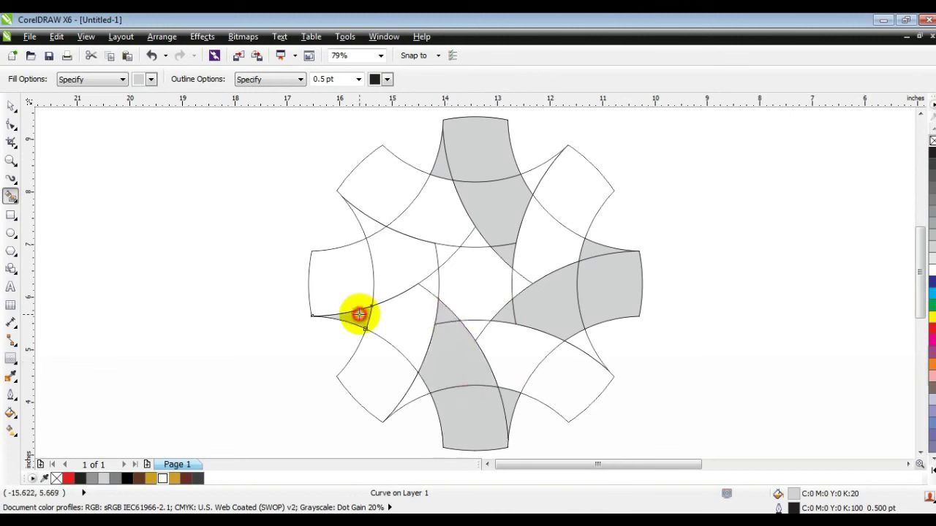
click(341, 285)
click(420, 256)
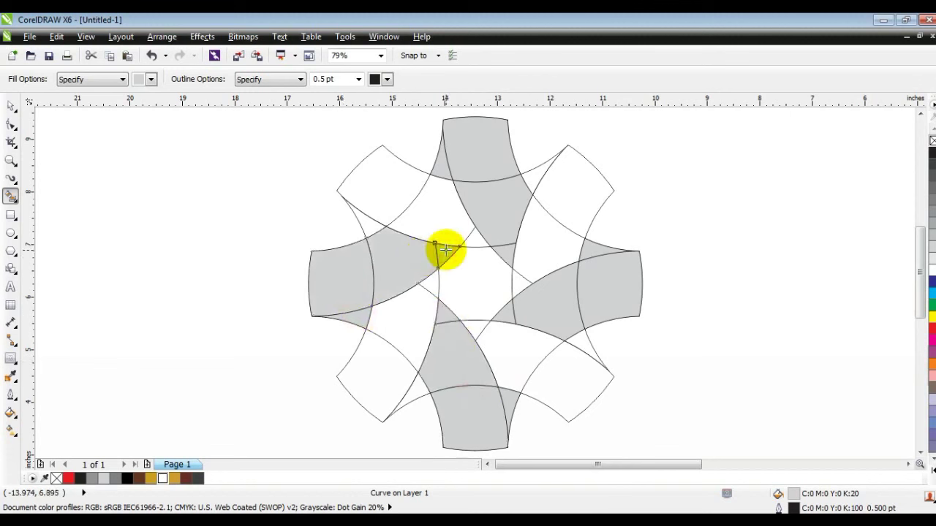
Change the Smart Fill colour to 70% black and fill the areas of the upper-left diagonal arm
click(150, 79)
click(176, 97)
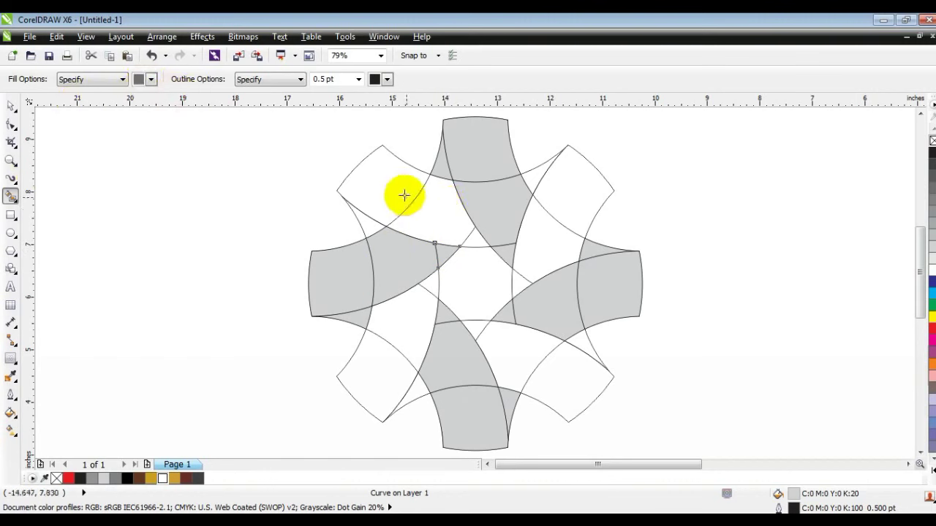
click(367, 228)
click(367, 197)
click(426, 218)
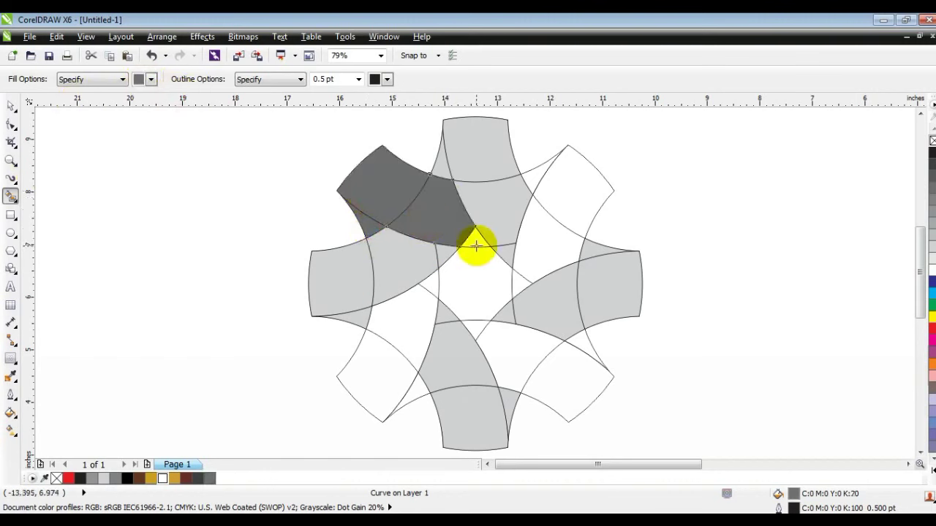
click(476, 241)
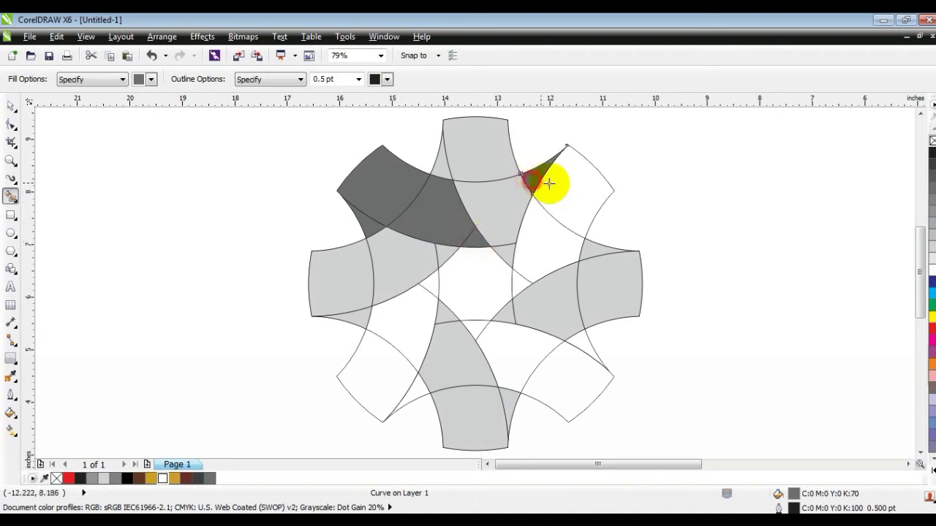
Fill the areas of the upper-right diagonal arm with 70% black
click(560, 183)
click(539, 235)
click(517, 279)
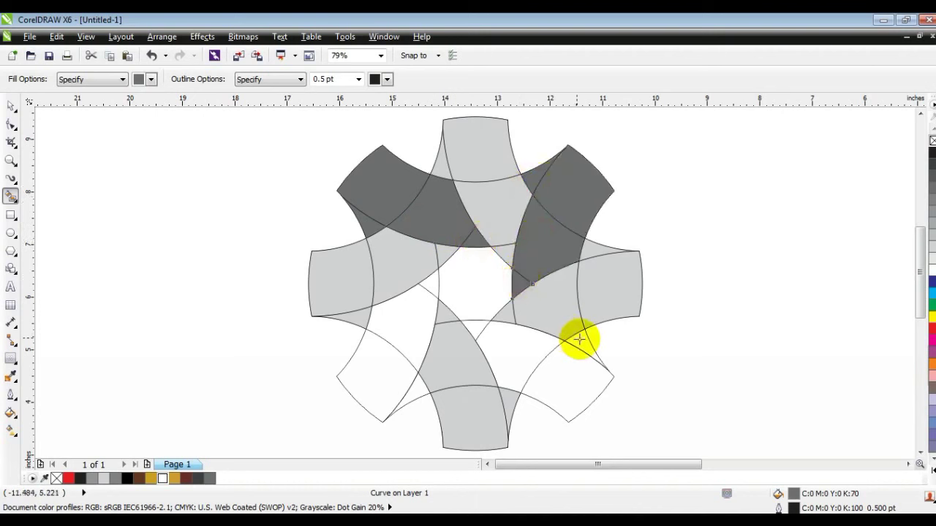
Fill the areas of the lower-right and lower-left diagonal arms with 70% black
click(579, 375)
click(520, 349)
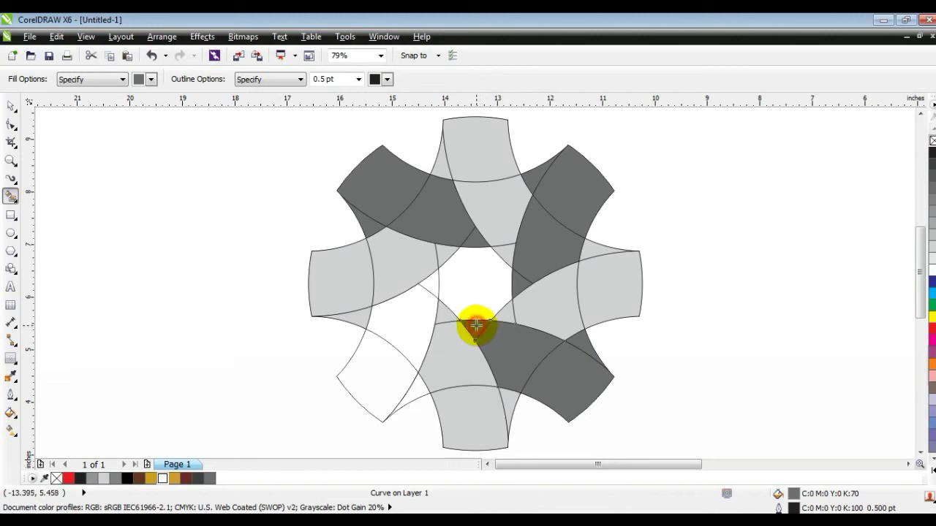
click(476, 325)
click(384, 393)
click(408, 329)
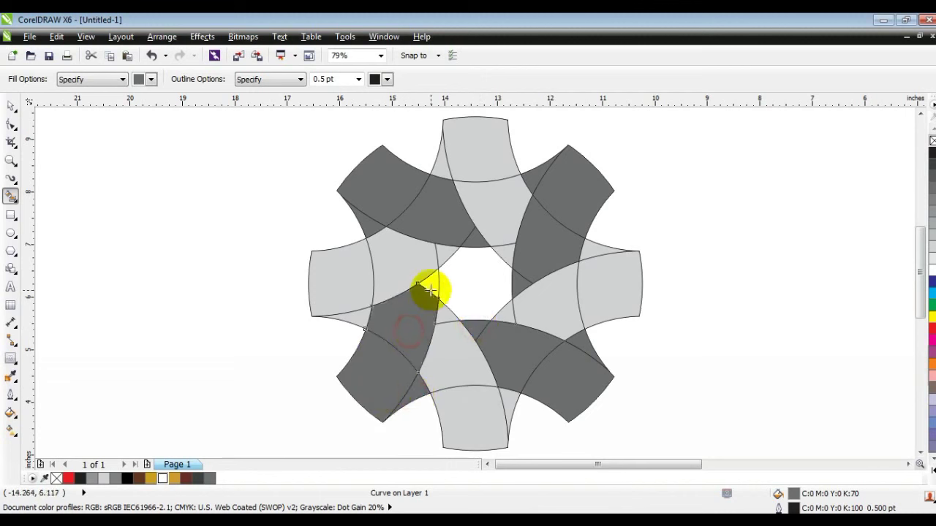
click(430, 289)
Weld the light grey pieces of the emblem's top arm into a single shape
click(11, 106)
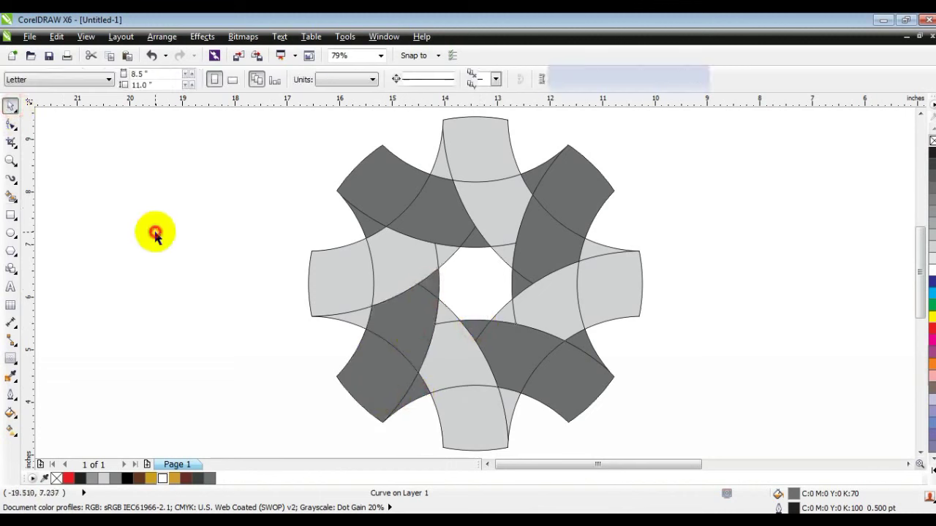
click(146, 230)
click(484, 151)
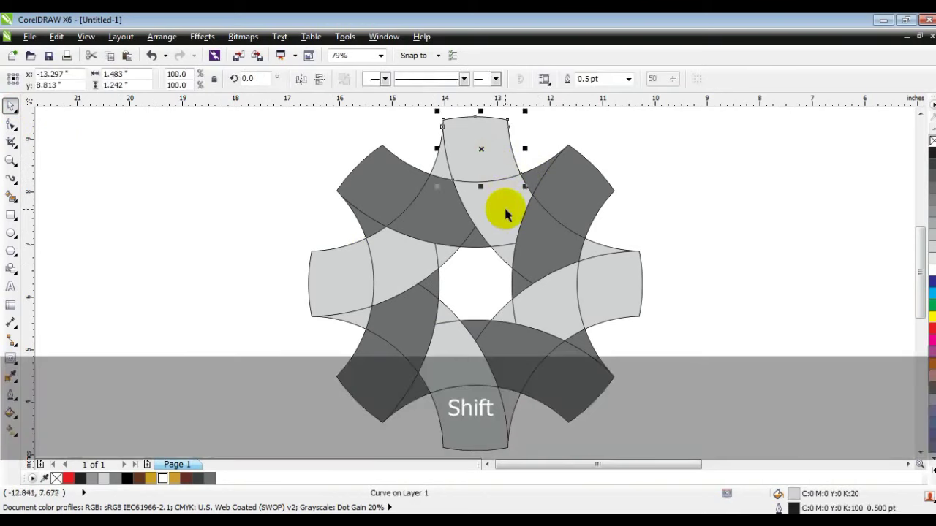
shift+click(506, 245)
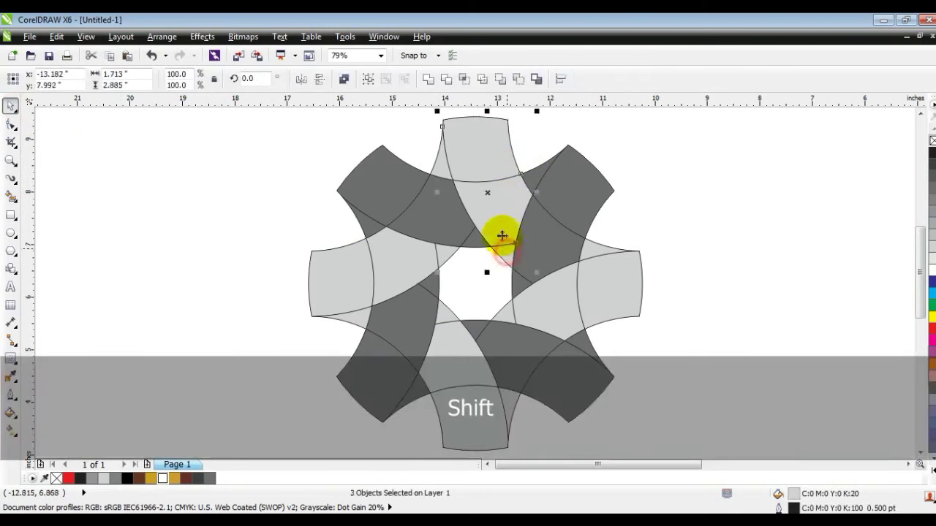
click(431, 79)
click(748, 251)
Weld the light grey pieces of the emblem's right arm into one shape
shift+click(611, 272)
shift+click(554, 286)
shift+click(505, 309)
click(429, 79)
click(748, 271)
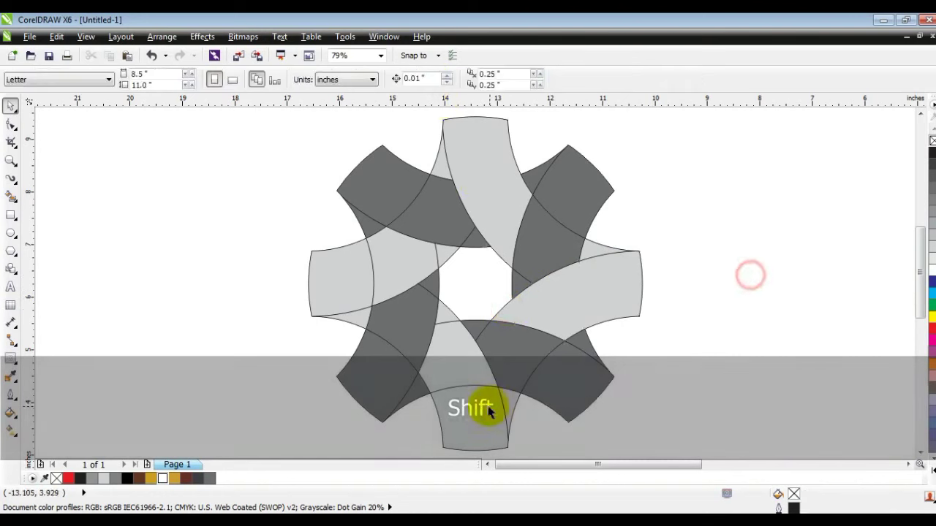
Weld the light grey pieces of the emblem's bottom arm into one shape
shift+click(481, 415)
shift+click(454, 359)
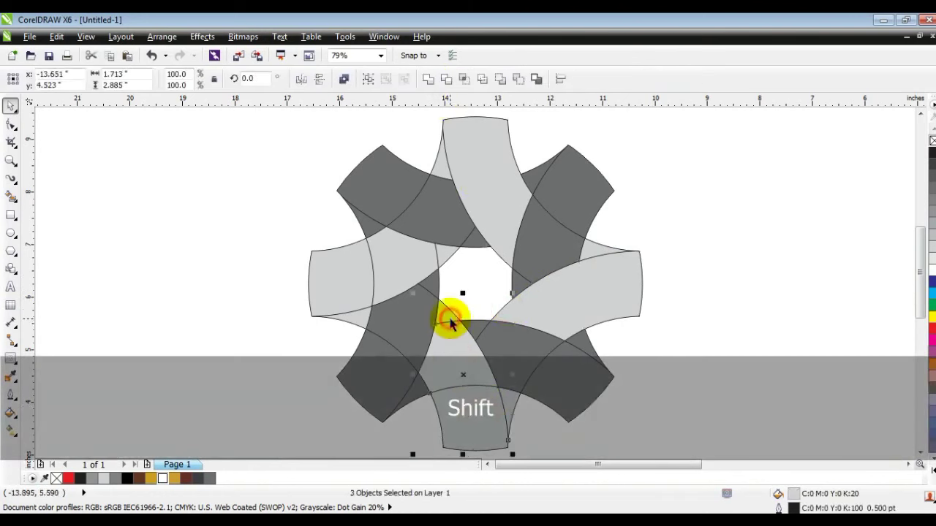
click(427, 80)
click(188, 256)
Weld the light grey pieces of the emblem's left arm into one shape
shift+click(344, 294)
shift+click(397, 269)
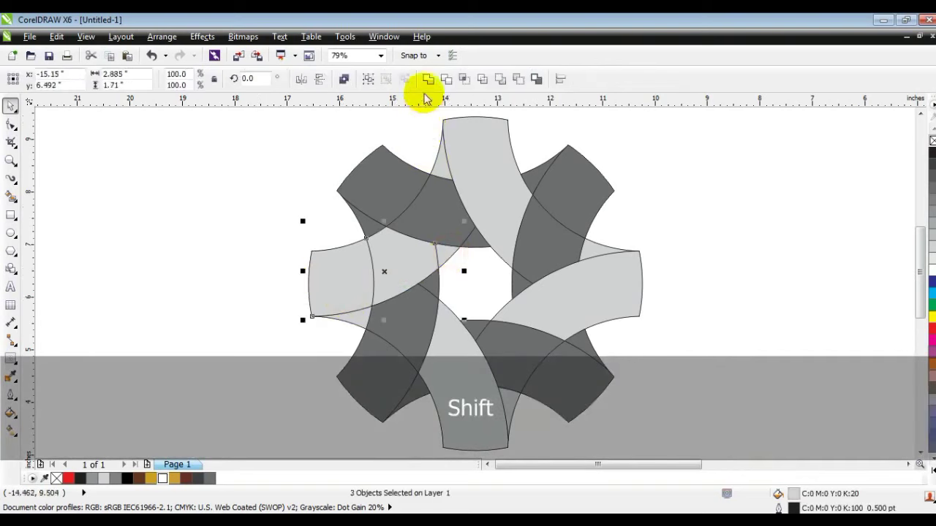
click(428, 81)
click(468, 265)
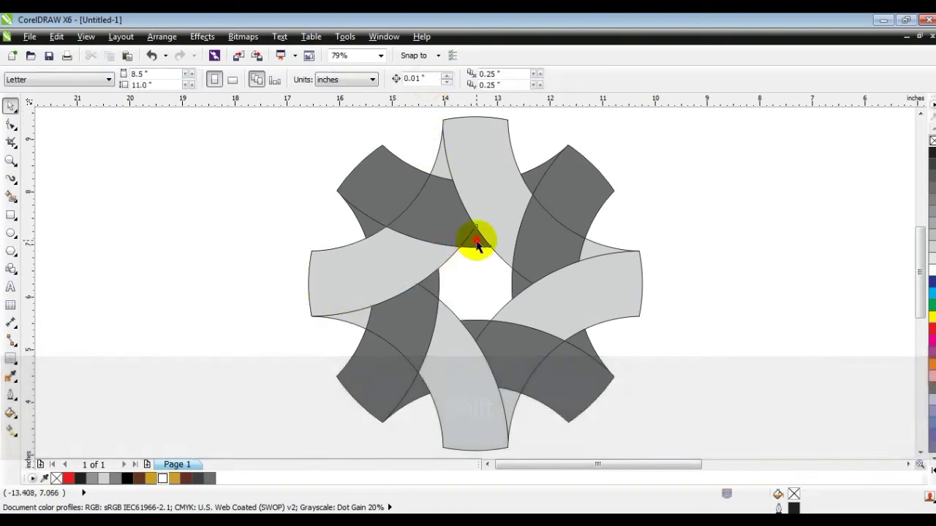
Weld the dark grey pieces of the upper-left diagonal arm into one shape
click(476, 235)
shift+click(435, 221)
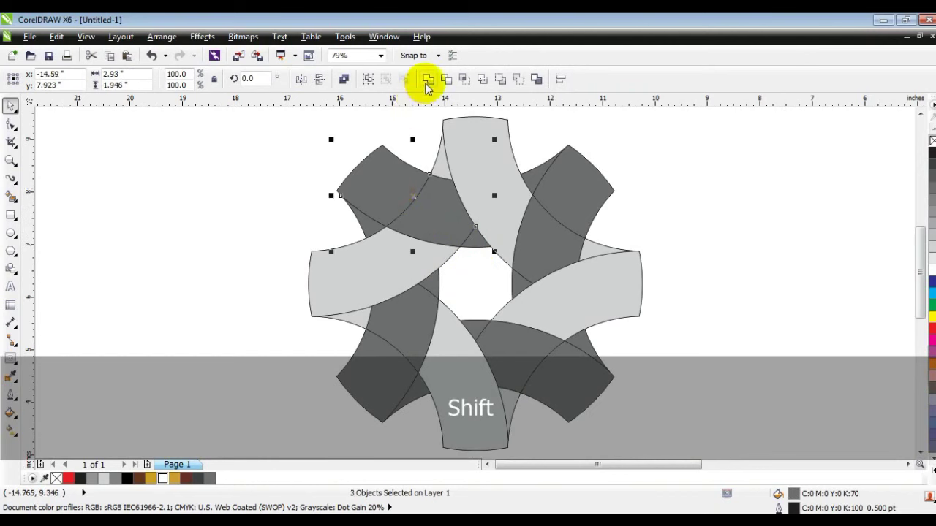
click(428, 80)
click(519, 293)
Weld the dark grey pieces of the upper-right diagonal arm into one shape
click(522, 250)
shift+click(532, 234)
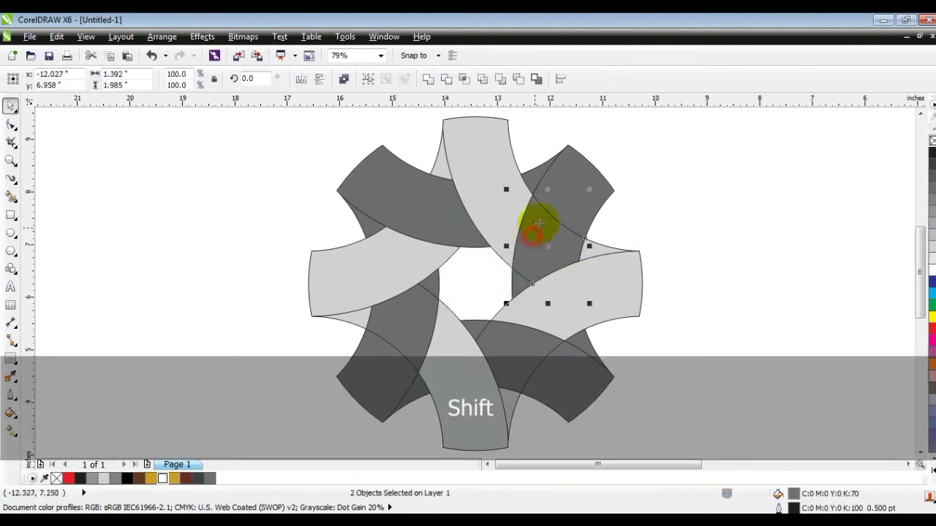
click(429, 79)
click(744, 225)
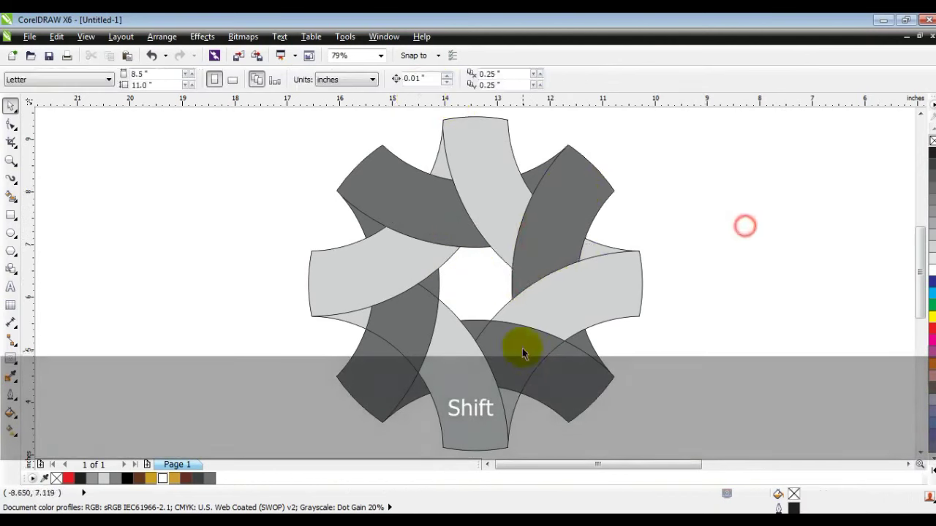
Weld the dark grey pieces of the lower-right diagonal arm into one shape
shift+click(481, 325)
shift+click(522, 334)
shift+click(615, 368)
click(428, 79)
click(231, 273)
Weld the dark grey pieces of the lower-left diagonal arm into one shape
click(428, 285)
shift+click(424, 314)
shift+click(388, 371)
click(427, 80)
click(702, 261)
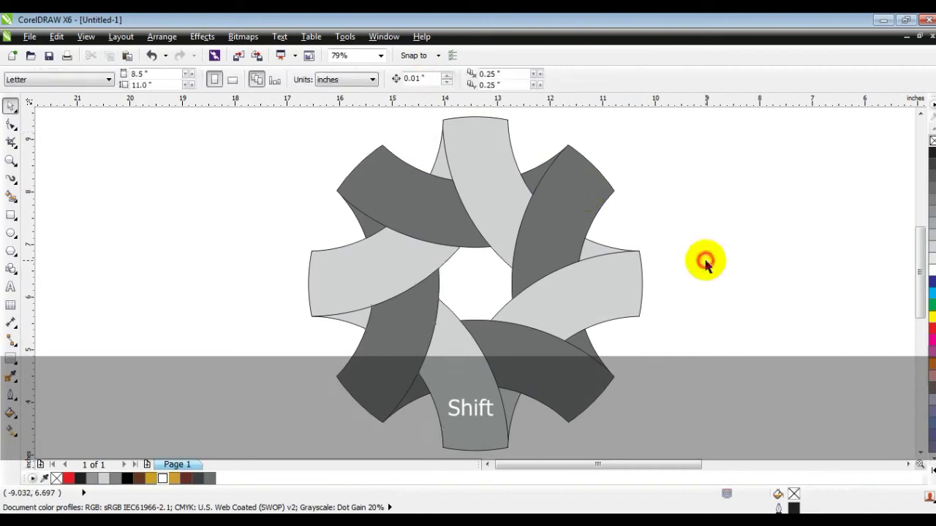
click(532, 359)
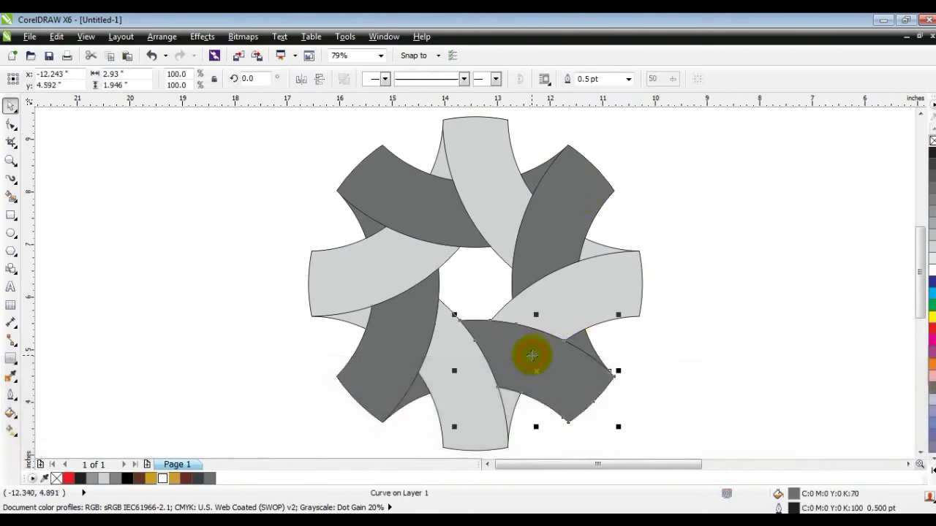
shift+click(582, 307)
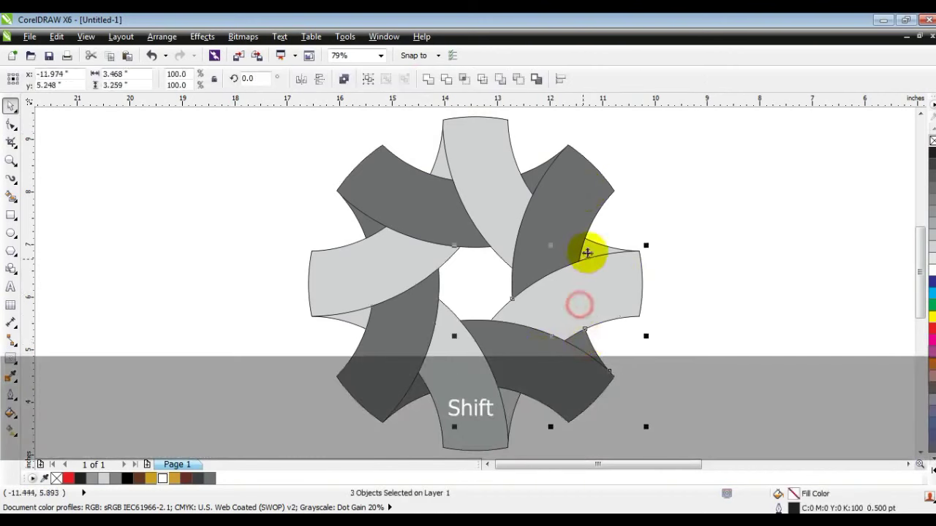
click(711, 269)
Select the whole emblem and remove the outline from all its shapes
key(F3)
drag(658, 401, 614, 369)
right_click(932, 140)
click(713, 297)
key(shift+F2)
key(Escape)
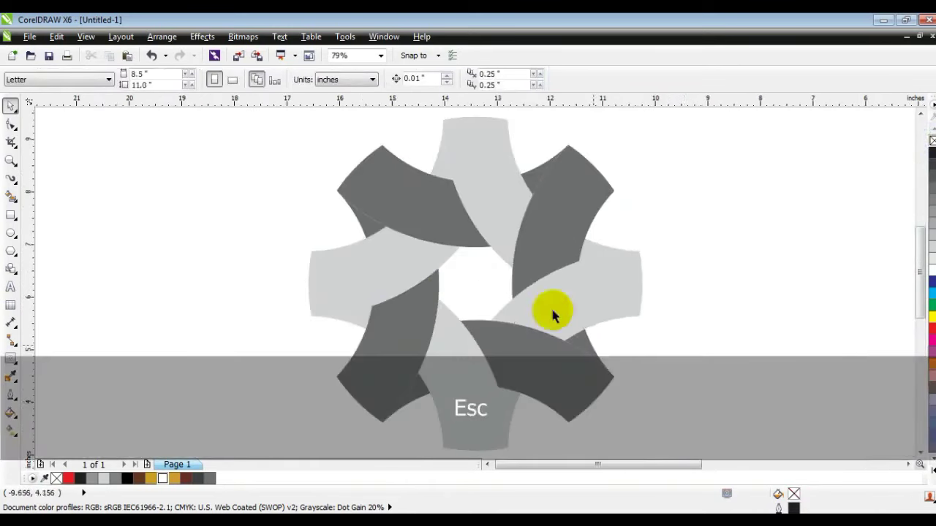
Fill the upper-right diagonal arm with a linear gradient running from dark brown (R102 G45 B41) at its inner end to gold at its outer end
click(532, 258)
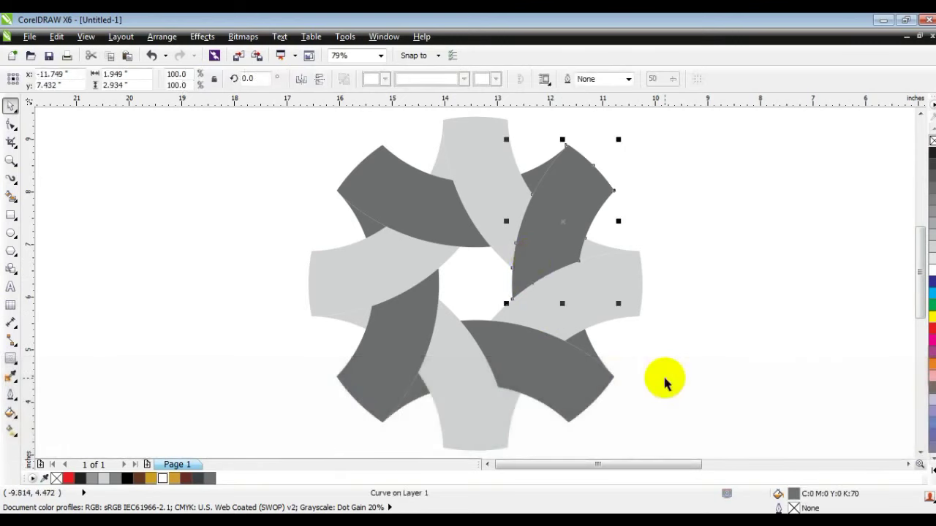
click(185, 479)
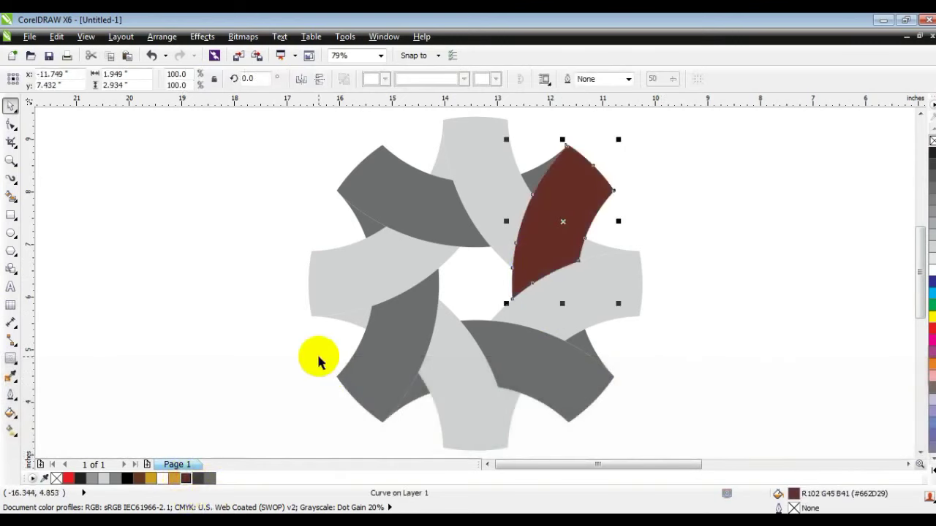
click(10, 430)
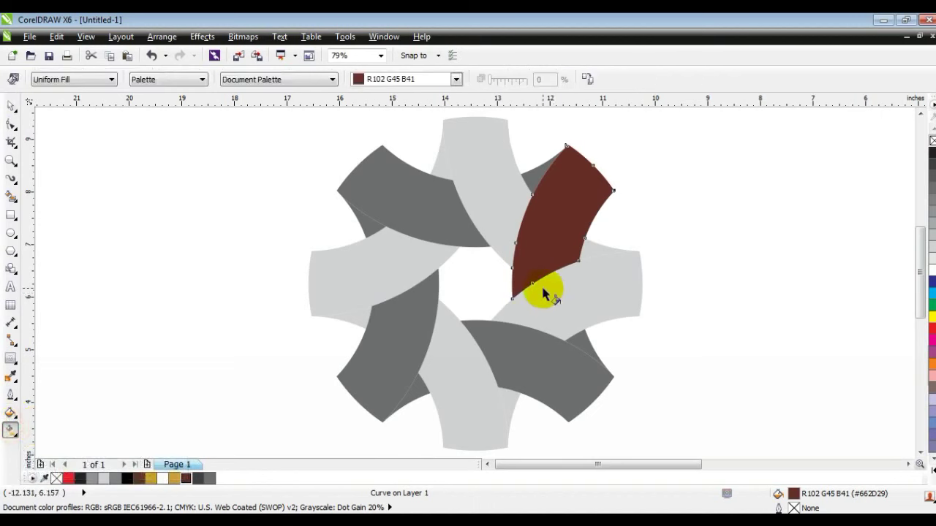
drag(558, 215, 544, 210)
drag(201, 454, 542, 222)
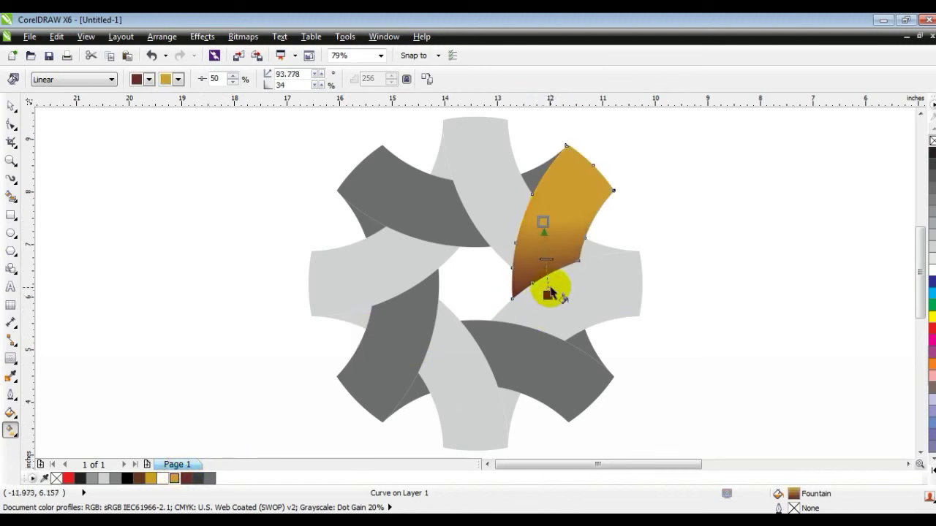
Draw a rectangle about 11.6 by 7.3 inches around the emblem, fill it black and send it to the back
click(11, 107)
key(F3)
click(11, 215)
drag(200, 170, 491, 353)
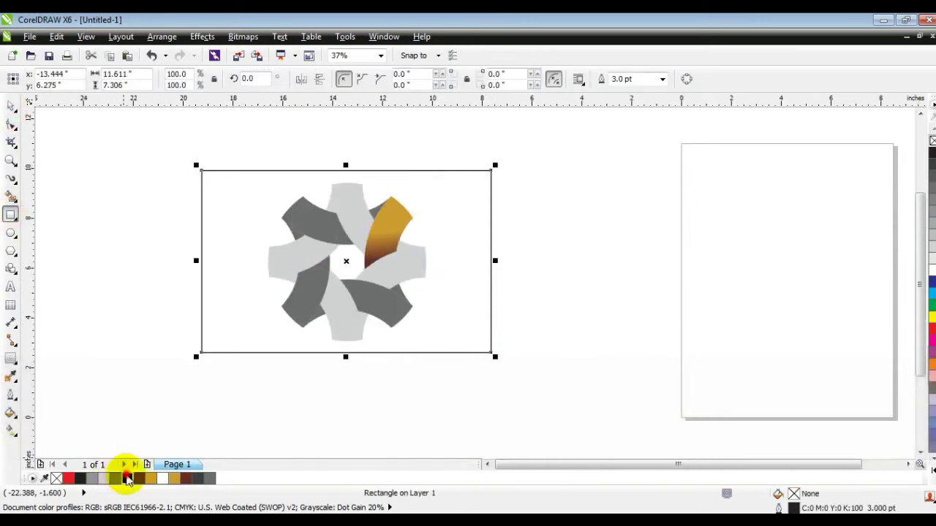
click(127, 479)
key(shift+Page_Down)
key(shift+F2)
key(Escape)
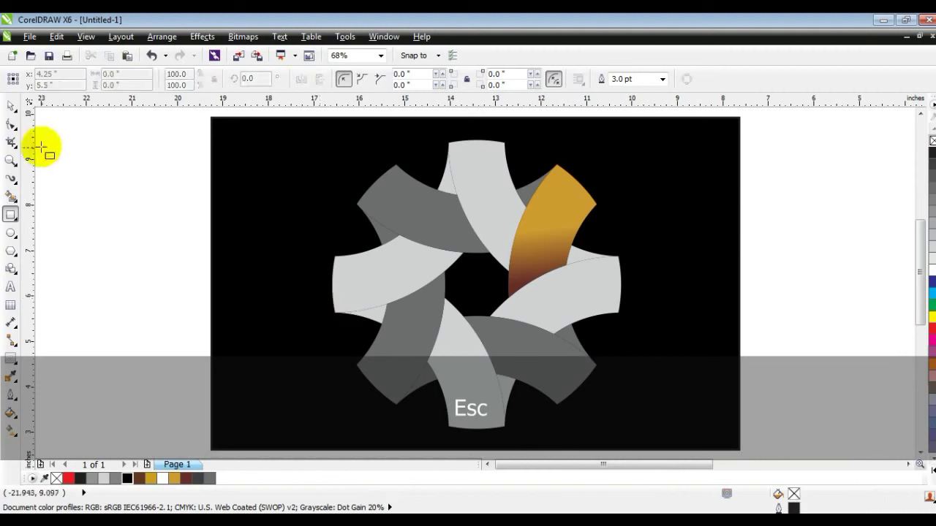
Fill the small fold beside the upper-right arm dark brown and give the lower-right arm a linear gradient from dark brown to gold outward
click(10, 108)
click(522, 195)
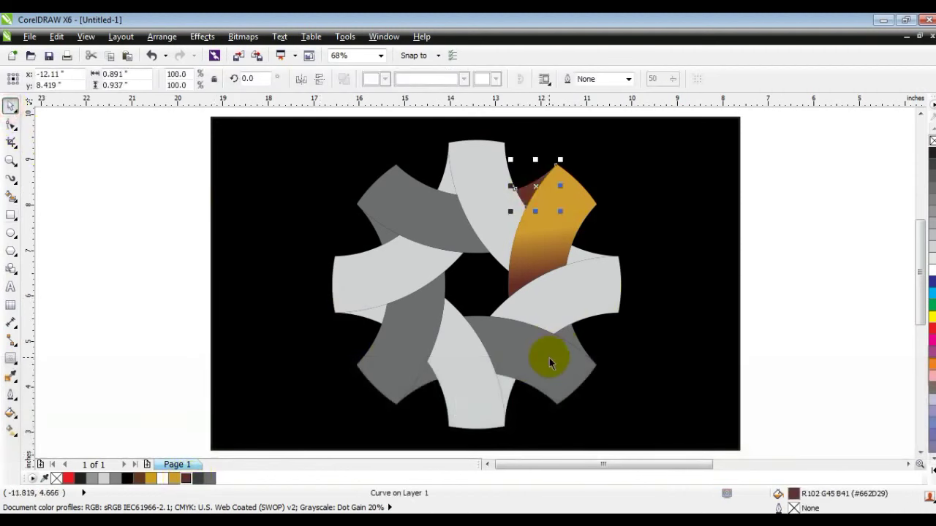
click(186, 479)
key(g)
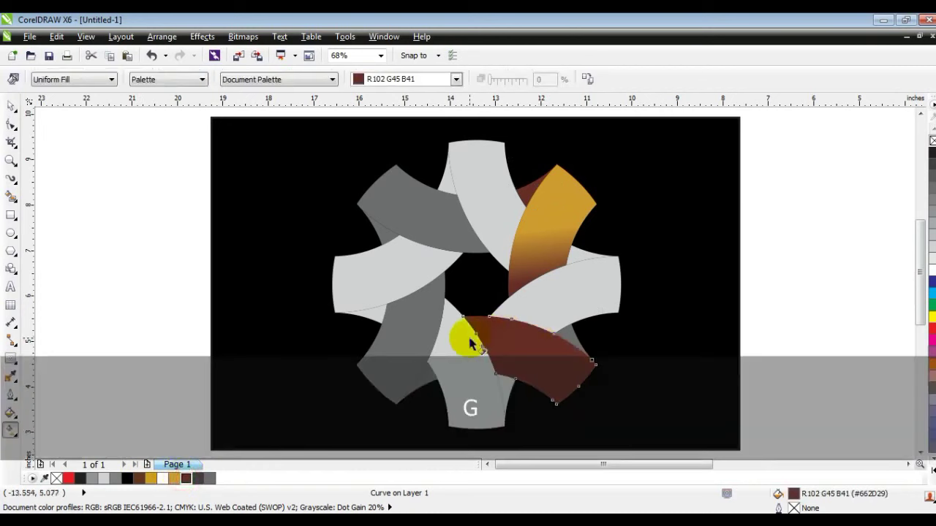
drag(476, 340, 525, 348)
drag(174, 479, 550, 353)
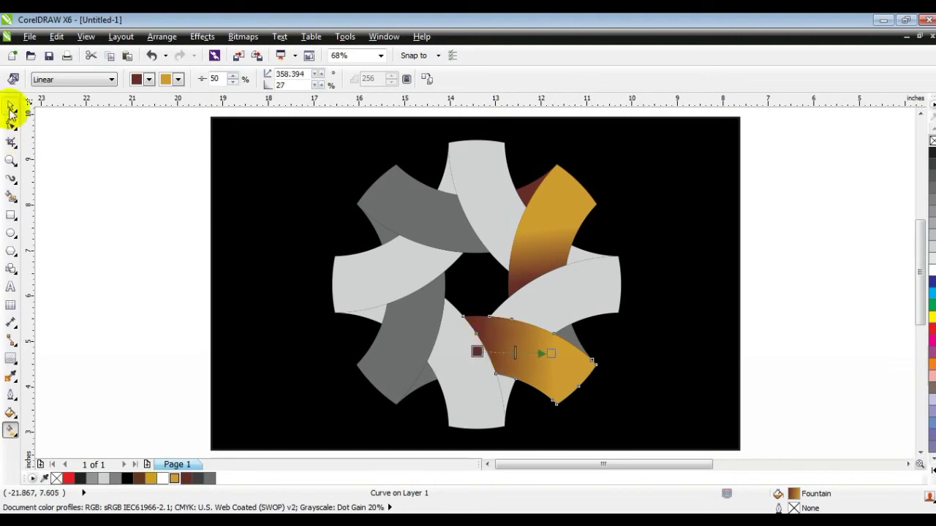
Fill the lower-left diagonal arm with a linear gradient from dark brown (R102 G45 B41) at the inner end to gold at the outer end
click(10, 108)
click(434, 315)
click(185, 479)
key(g)
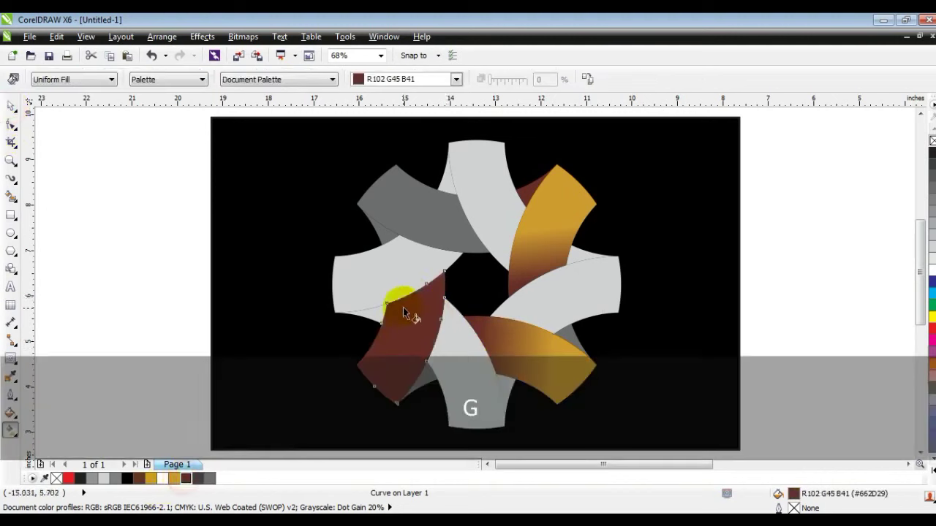
drag(400, 361, 397, 356)
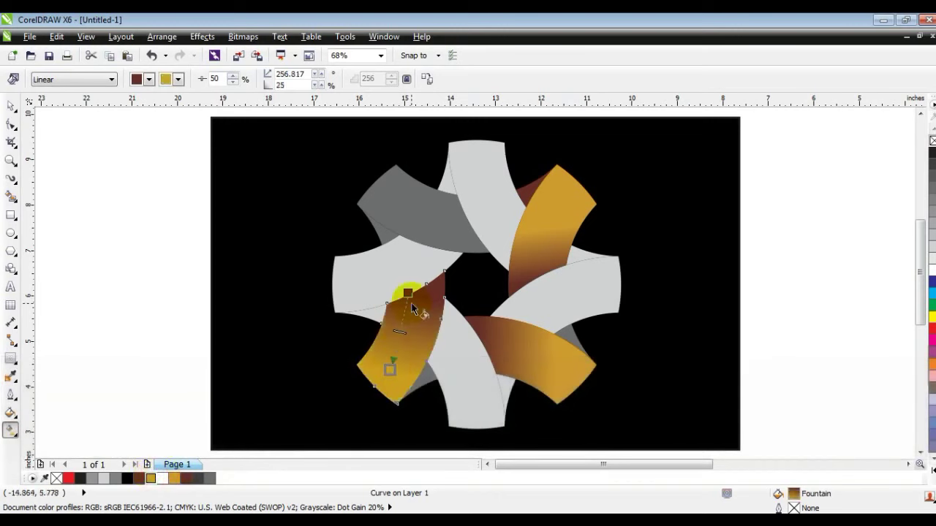
Fill the upper-left diagonal arm with a linear gradient from dark brown near the centre to gold at its outer end
click(408, 214)
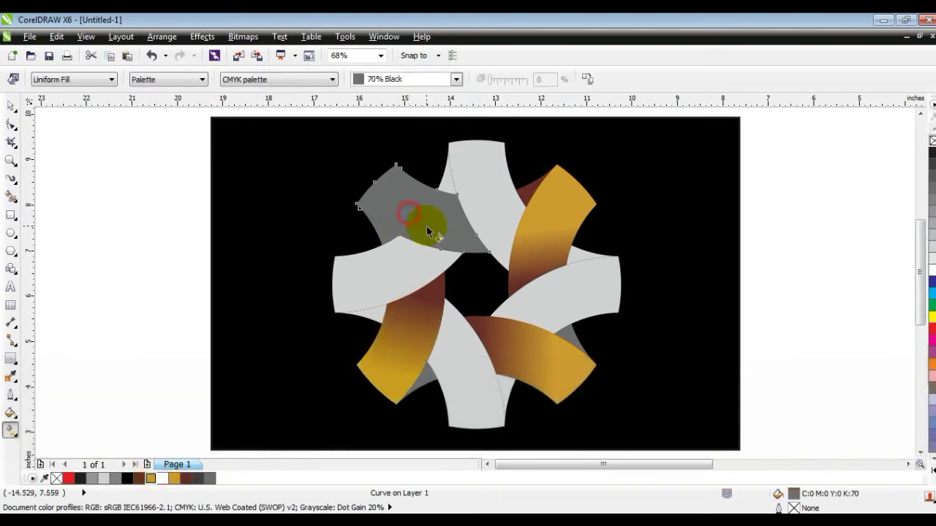
click(185, 479)
drag(474, 234, 398, 211)
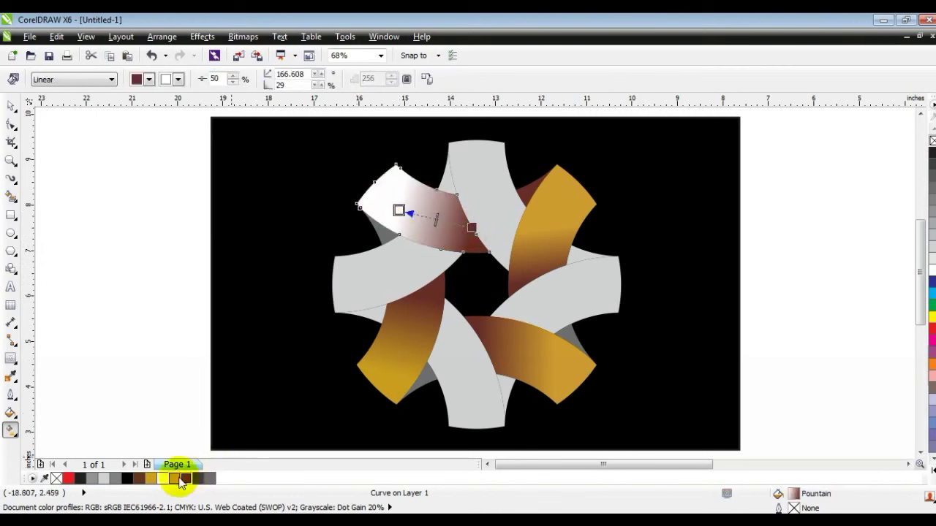
drag(151, 479, 394, 250)
drag(401, 213, 484, 210)
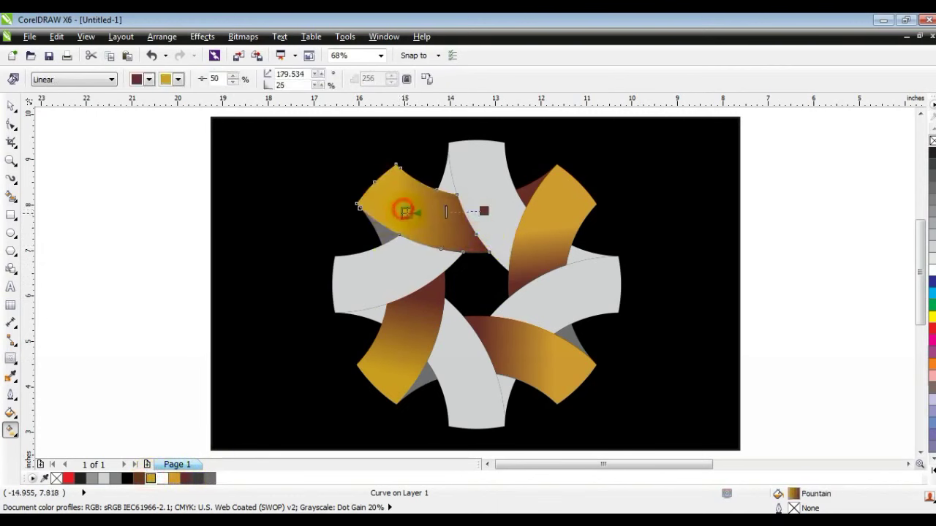
Select the four small folds beside the diagonal arms and copy the gradient fill from the upper-right arm onto them
click(10, 105)
key(Escape)
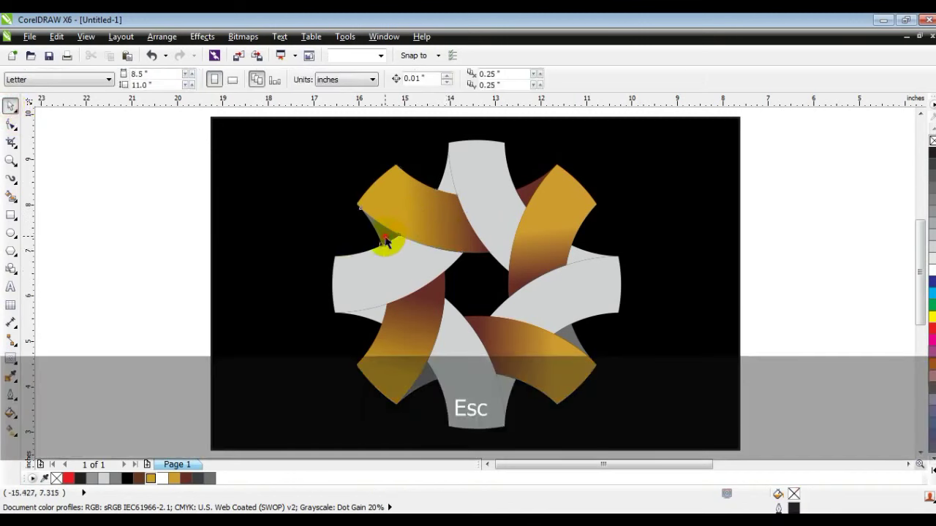
click(383, 235)
shift+click(427, 376)
shift+click(570, 335)
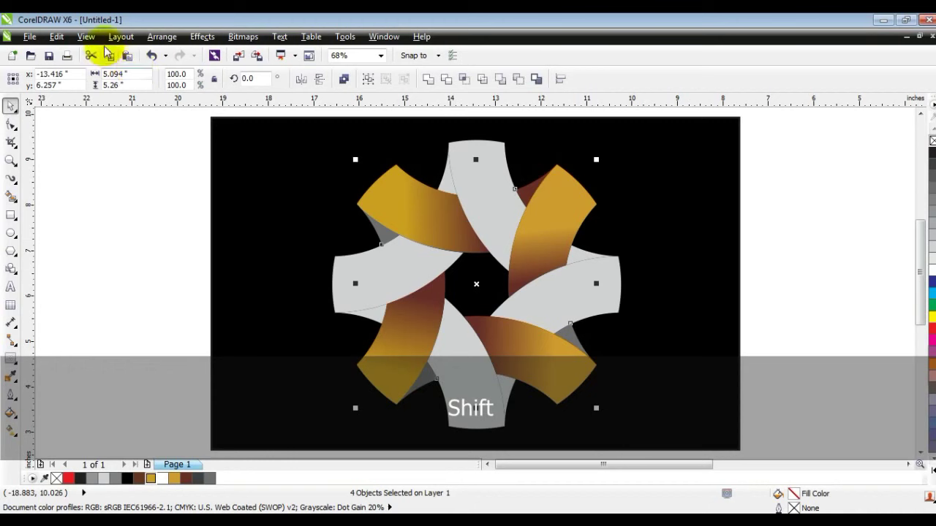
click(56, 37)
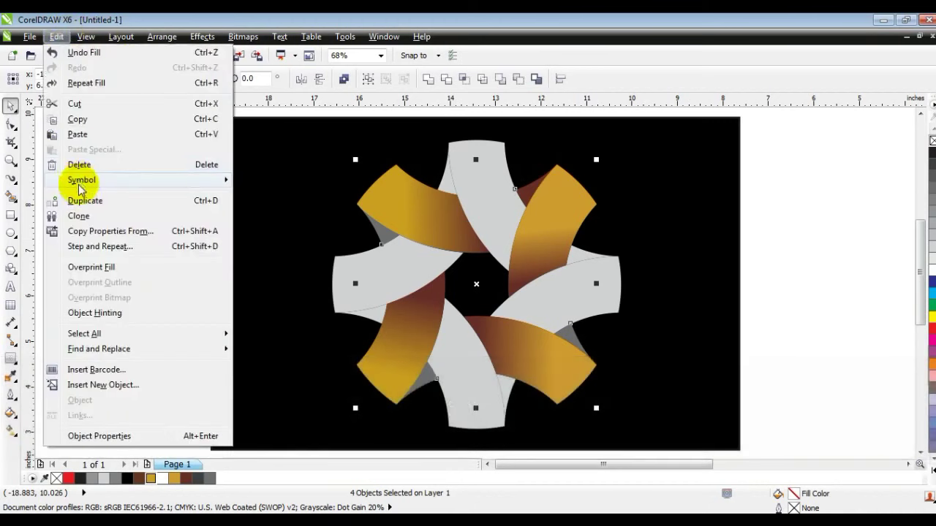
click(77, 228)
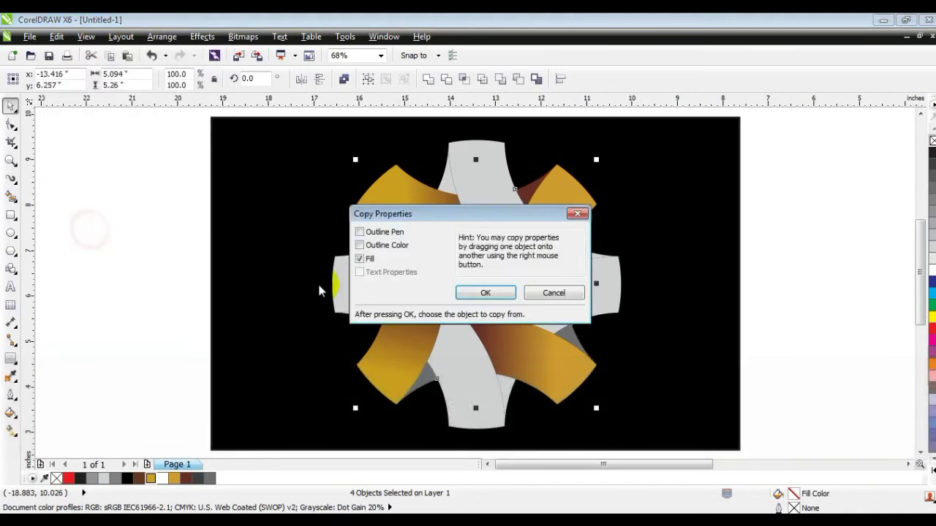
click(468, 293)
click(557, 221)
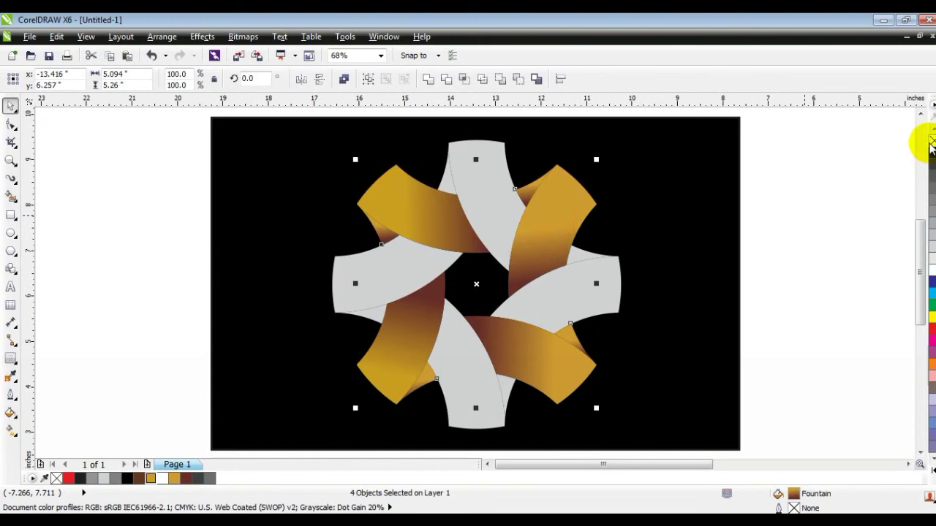
Re-aim the brown-to-gold gradients on the small folds beside the upper-left, lower-left and lower-right arms so each runs dark brown to gold outward
click(828, 237)
click(385, 238)
key(g)
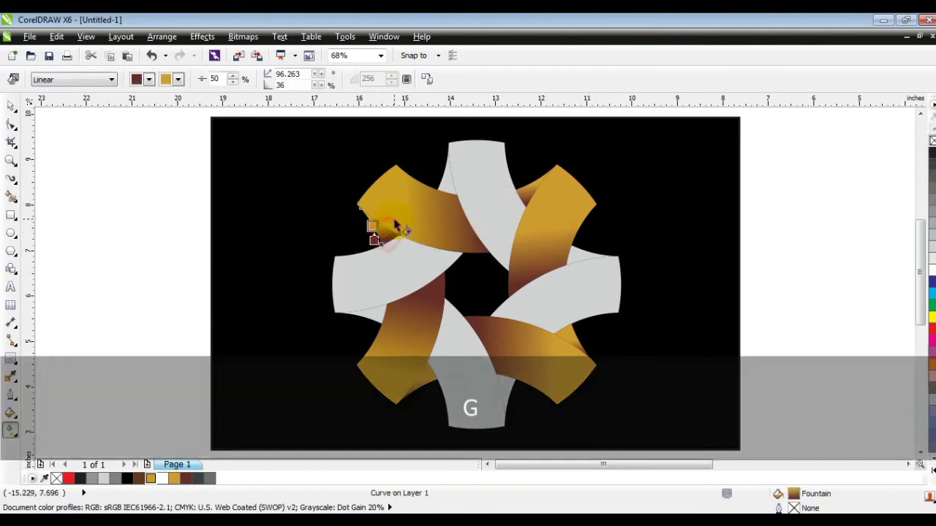
click(413, 382)
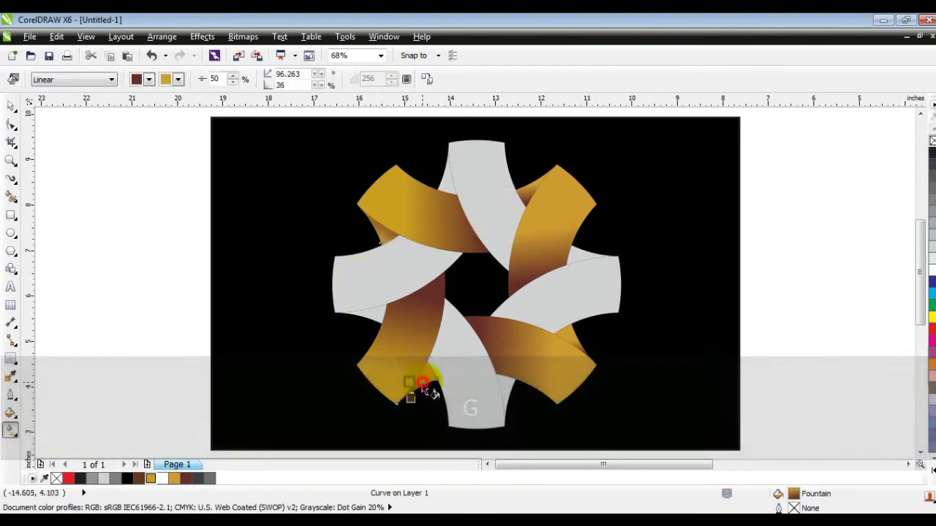
drag(553, 346, 575, 322)
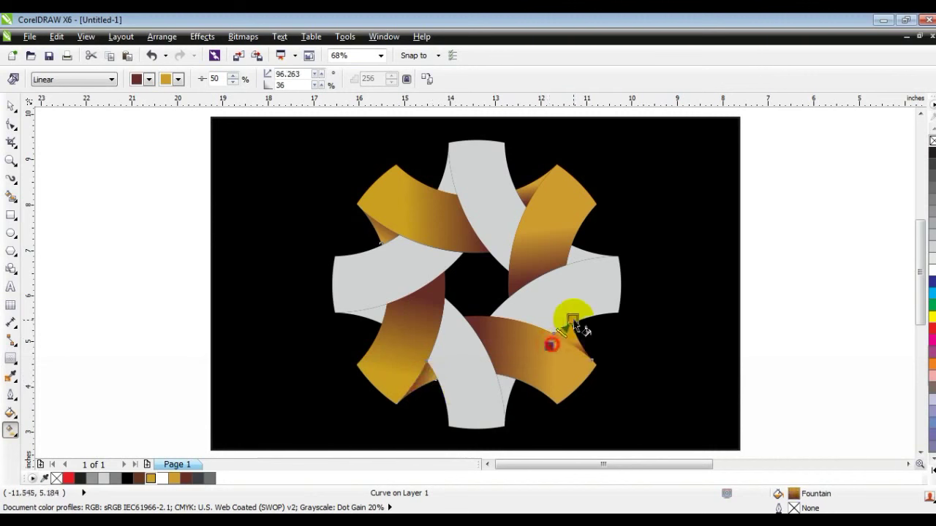
click(9, 108)
click(121, 236)
Fill the top arm with a linear gradient from black near the centre to white at its outer end, angled about 133°
click(489, 203)
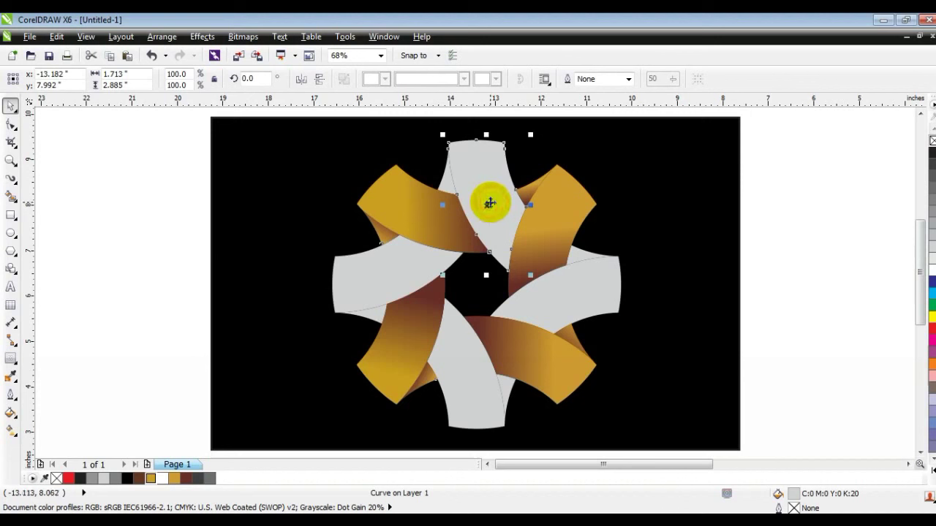
click(128, 481)
click(11, 432)
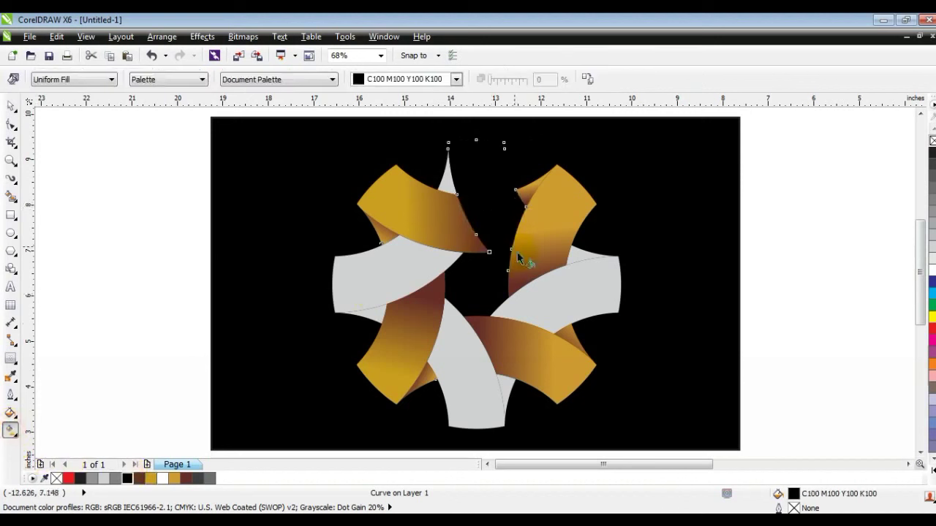
drag(486, 207, 464, 181)
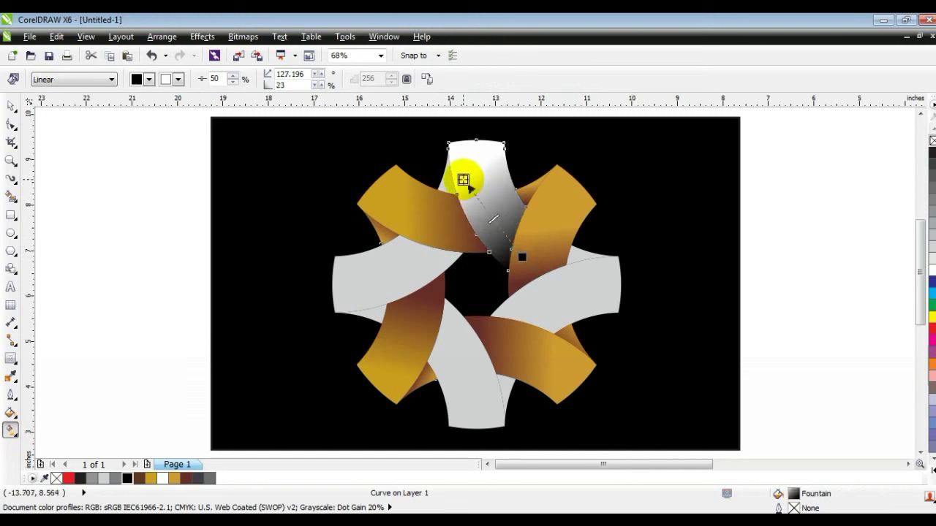
drag(522, 257, 548, 272)
drag(463, 180, 452, 168)
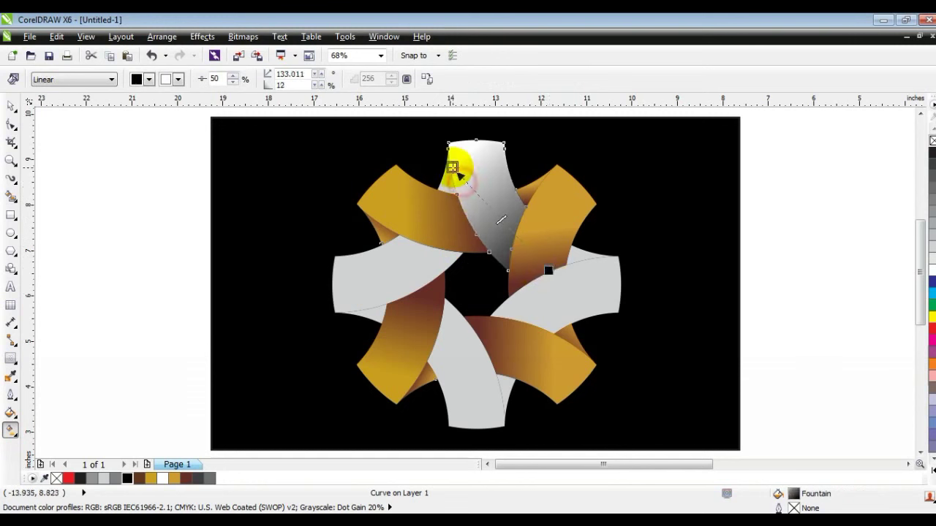
click(10, 106)
click(73, 245)
Select the right, bottom and left grey arms and copy the black-to-white gradient fill from the top arm onto them
click(585, 296)
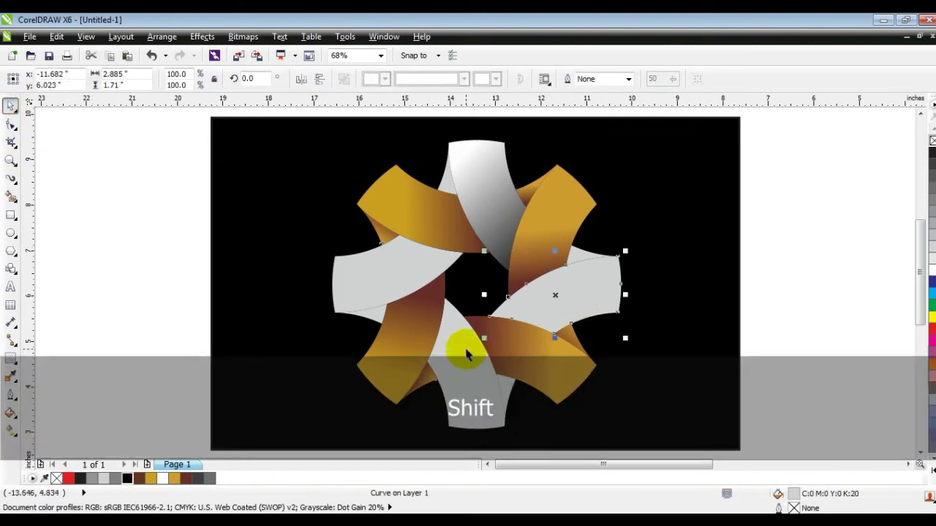
shift+click(468, 355)
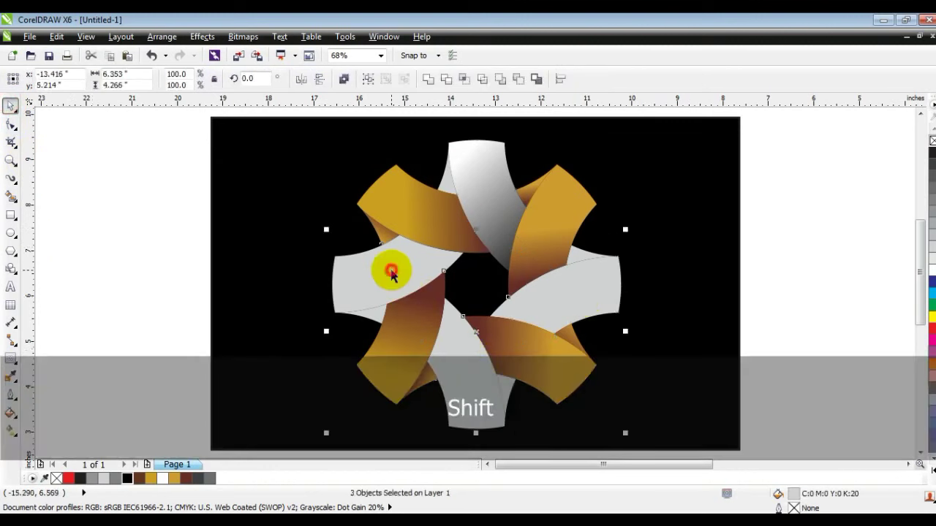
click(57, 36)
click(94, 229)
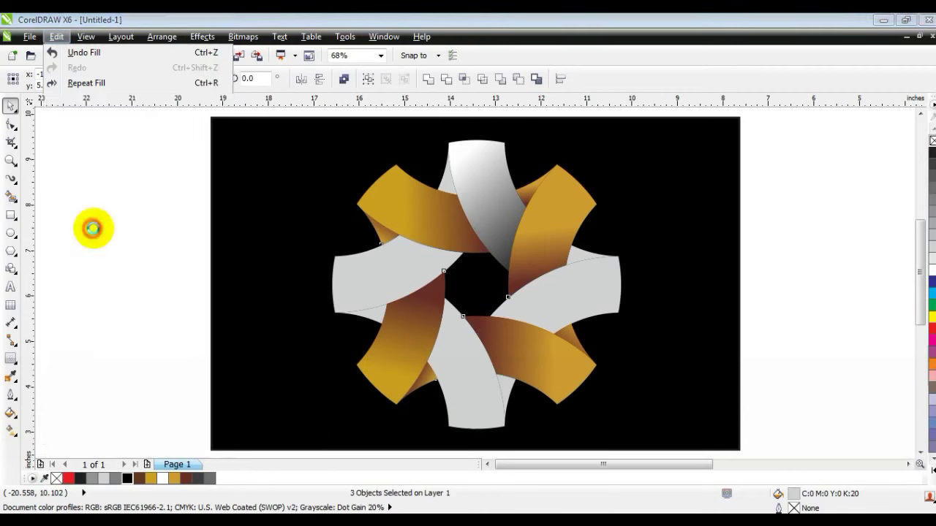
click(475, 293)
click(476, 199)
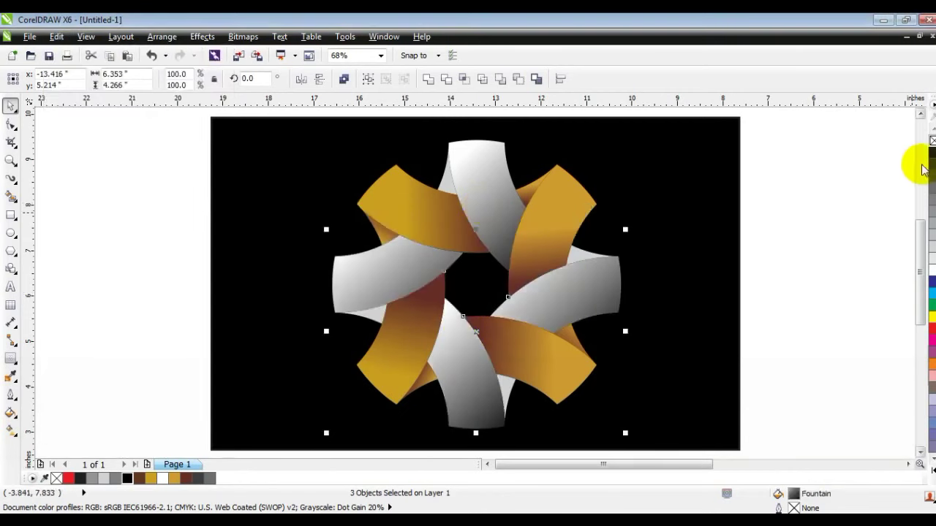
click(863, 223)
Redirect the gradients of the right and bottom arms to run from black near the centre to white at the outer ends
click(548, 303)
key(g)
drag(553, 298, 553, 278)
drag(520, 327, 510, 355)
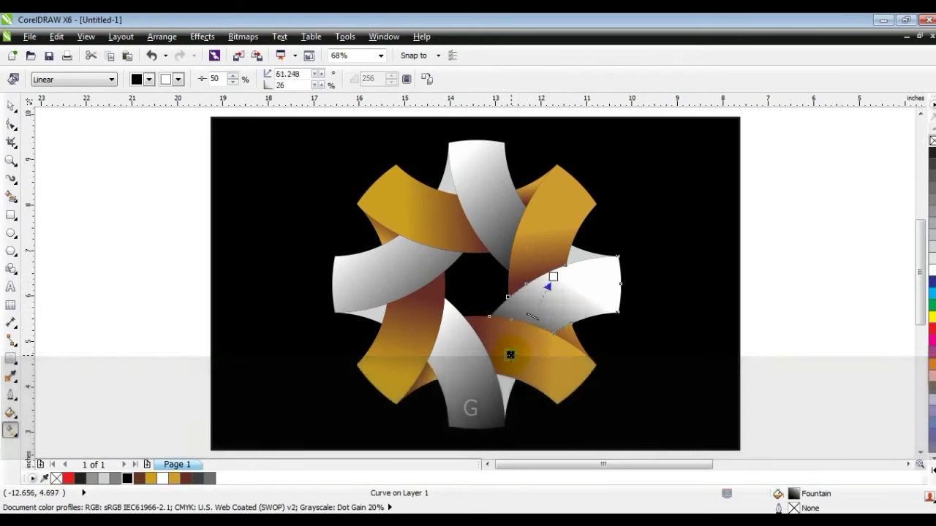
click(482, 395)
drag(426, 312, 472, 349)
Redirect the left arm's gradient to run from black near the centre to white at its outer end, angled about 225°
click(411, 256)
drag(433, 230, 362, 297)
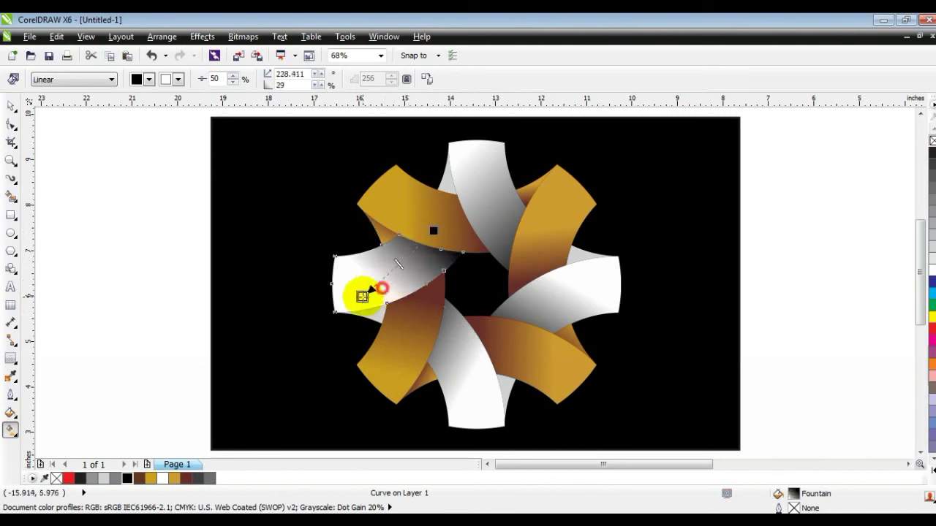
drag(433, 230, 442, 215)
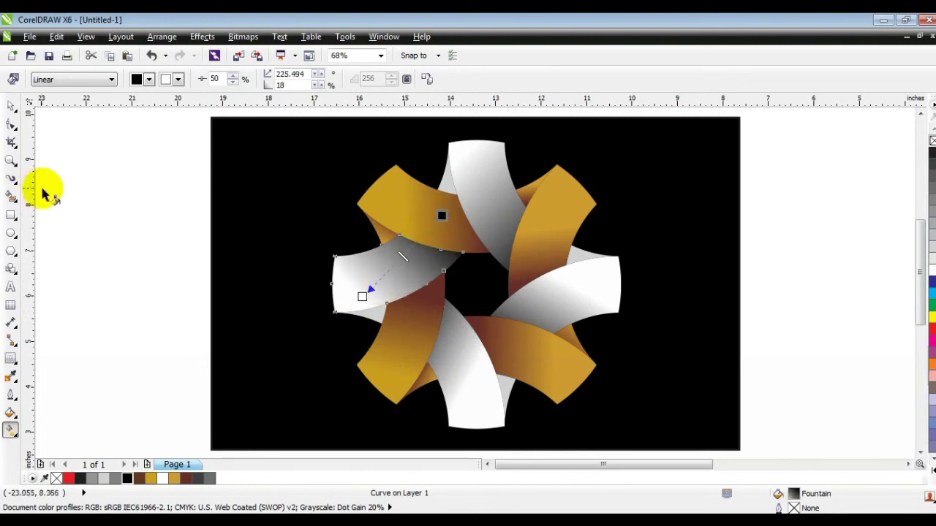
click(10, 108)
click(115, 217)
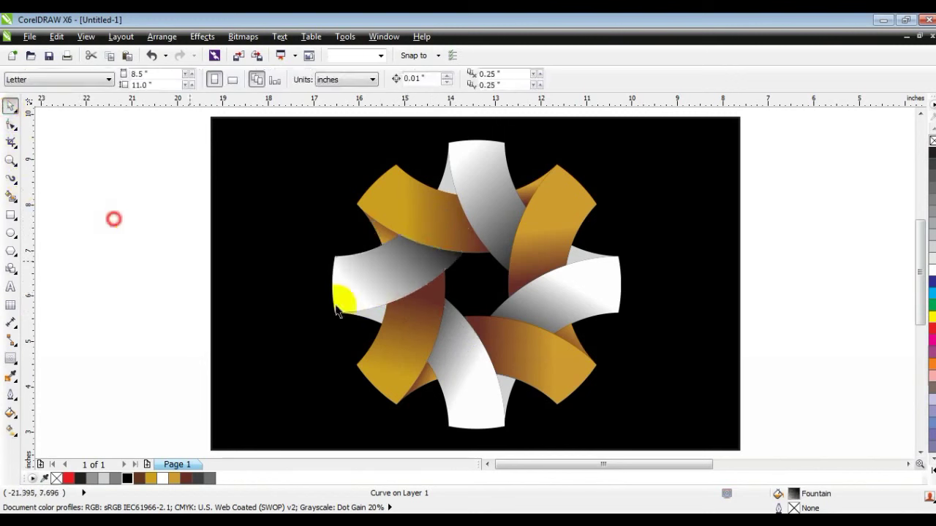
Fill the small fold above the right arm with a solid medium grey
click(593, 265)
click(204, 479)
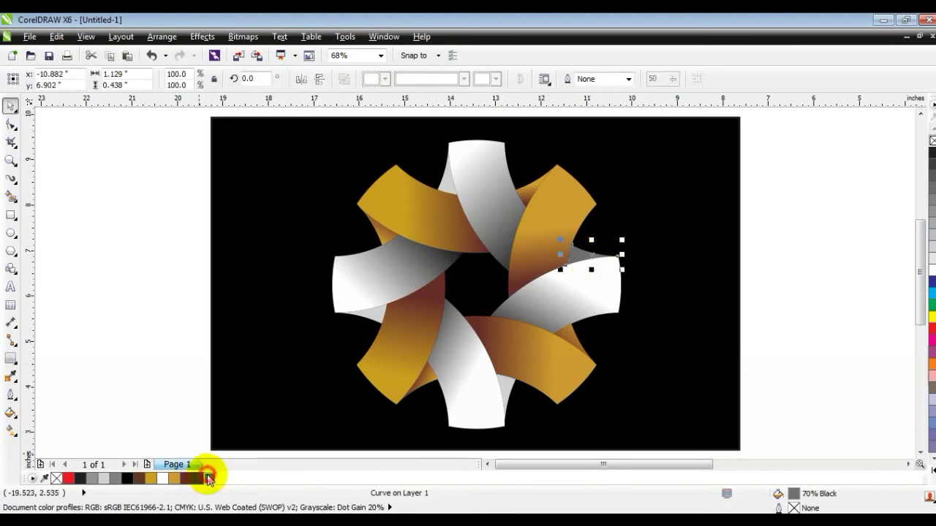
click(92, 477)
Select the remaining light-grey folds beside the bottom, left and top arms together
click(500, 383)
shift+click(365, 310)
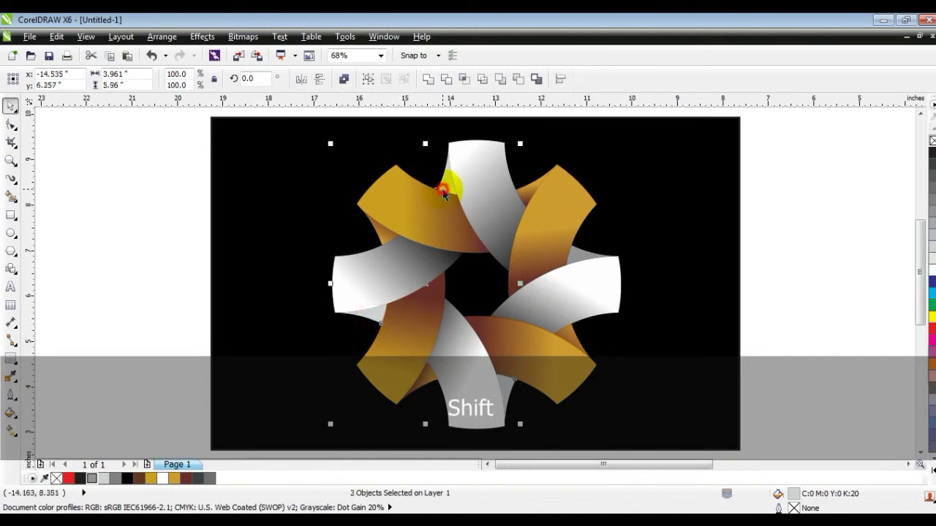